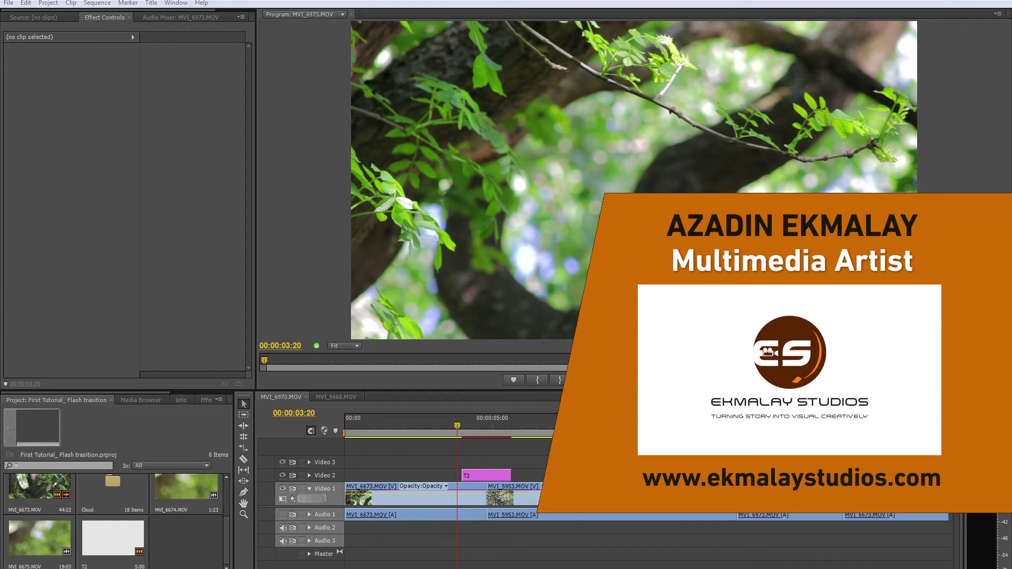
Play back the existing flash transitions over the cuts near 00:00:04:19 and 00:00:13:07.
click(457, 427)
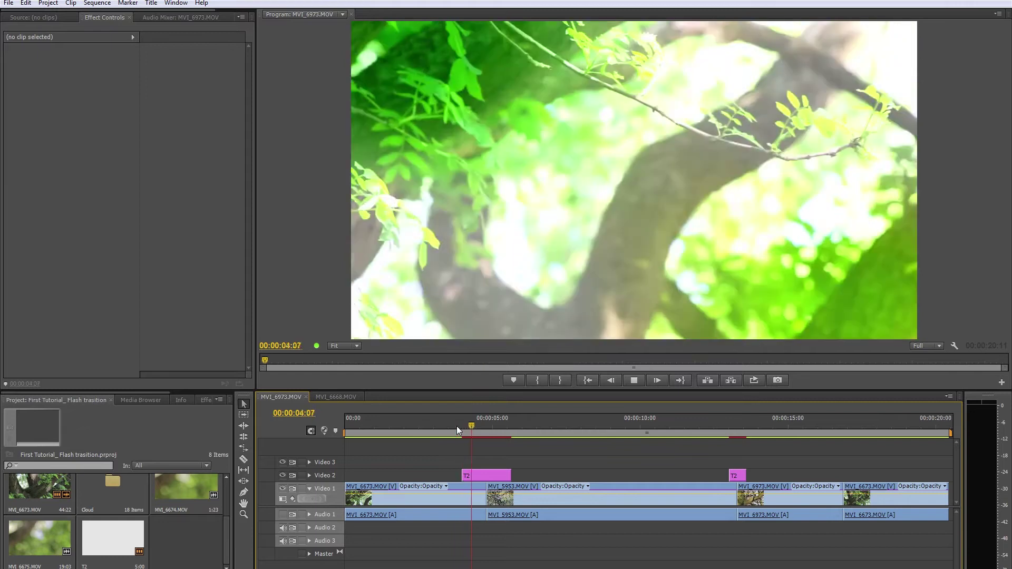
click(456, 428)
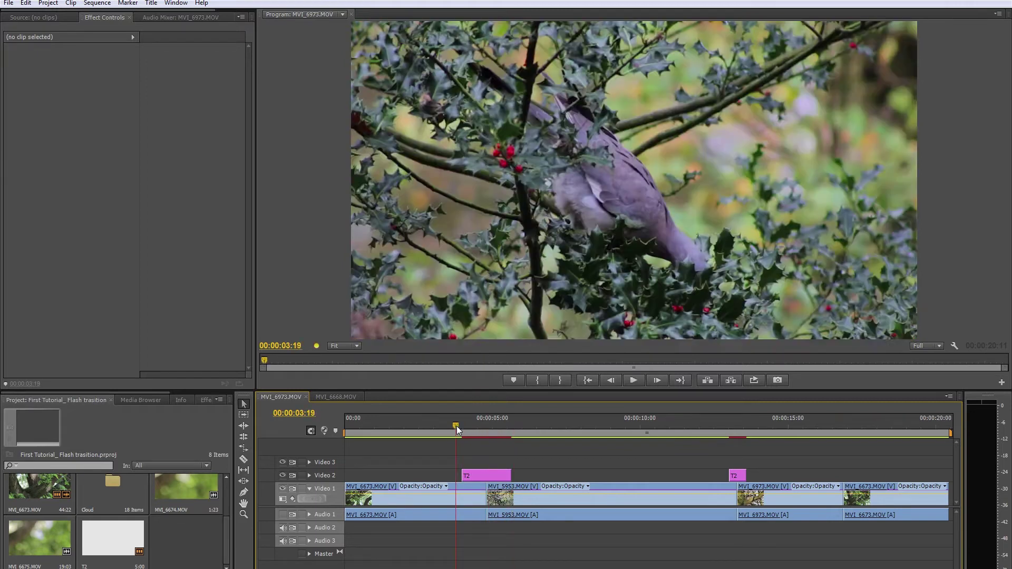
key(space)
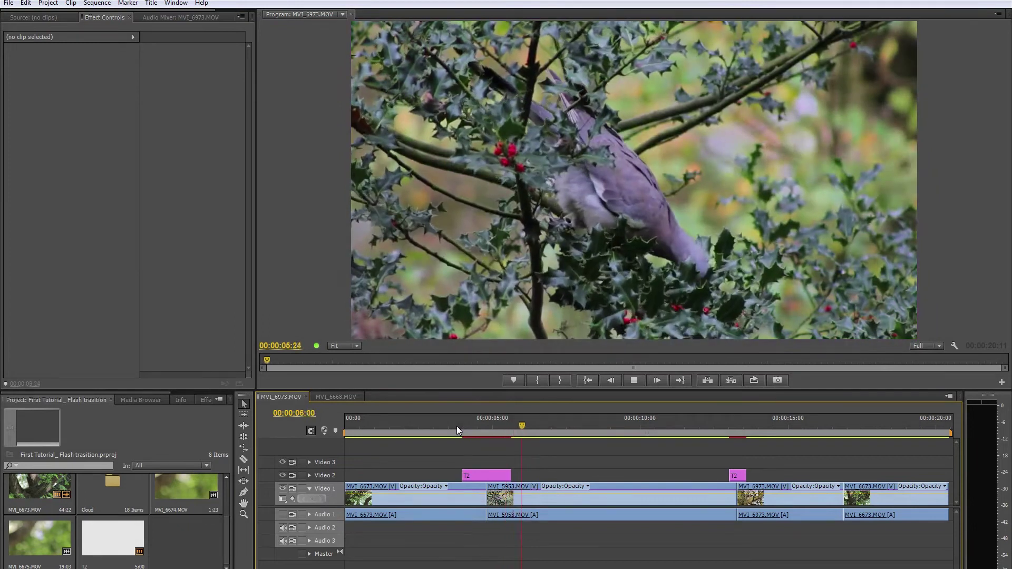
click(456, 428)
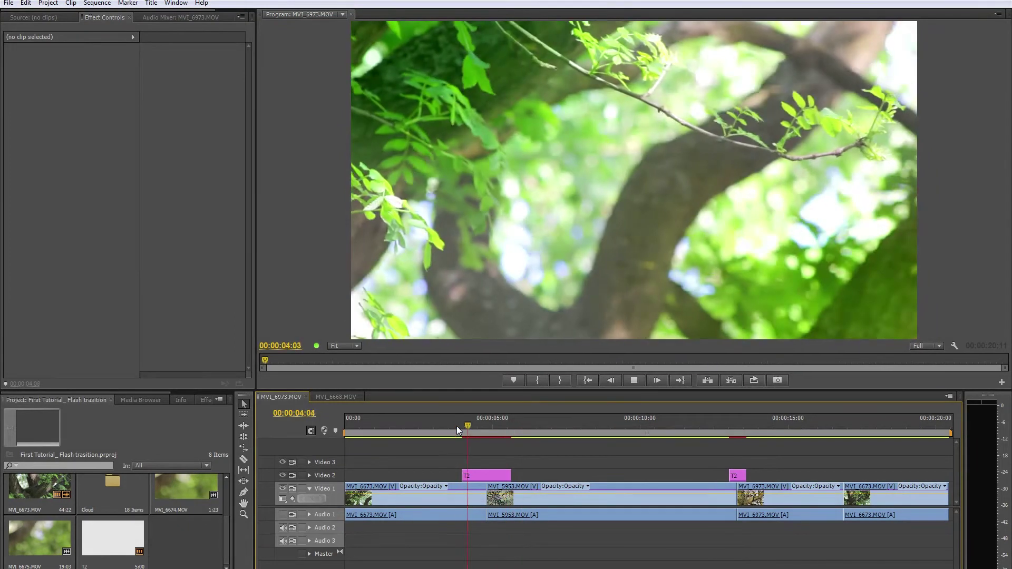
click(456, 428)
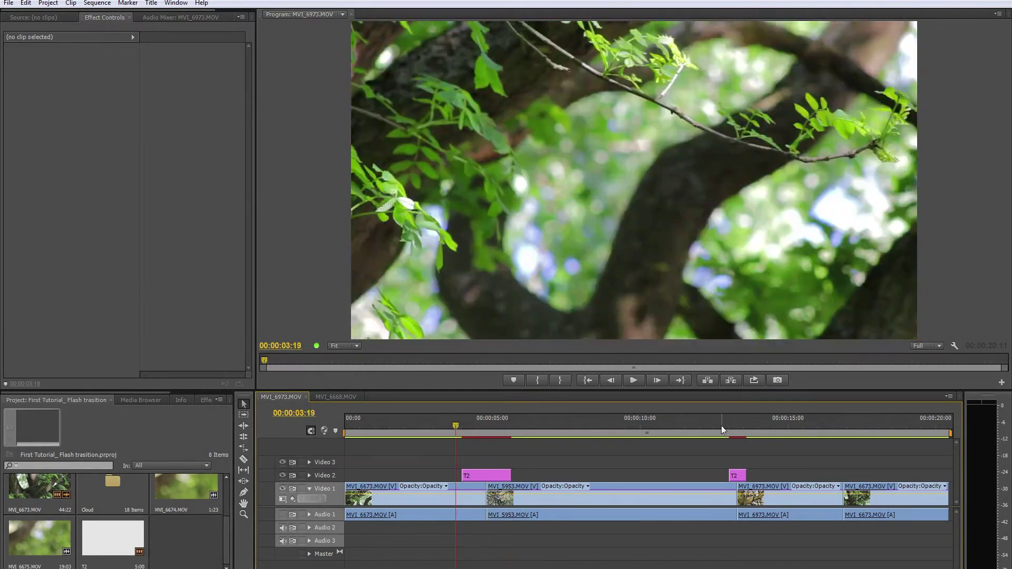
drag(722, 427, 726, 429)
key(space)
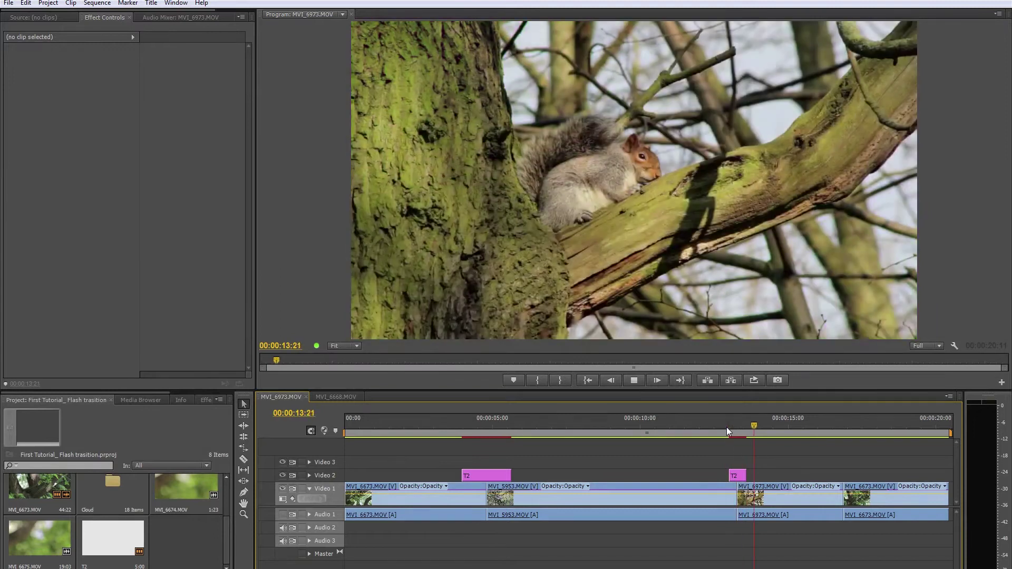
click(726, 427)
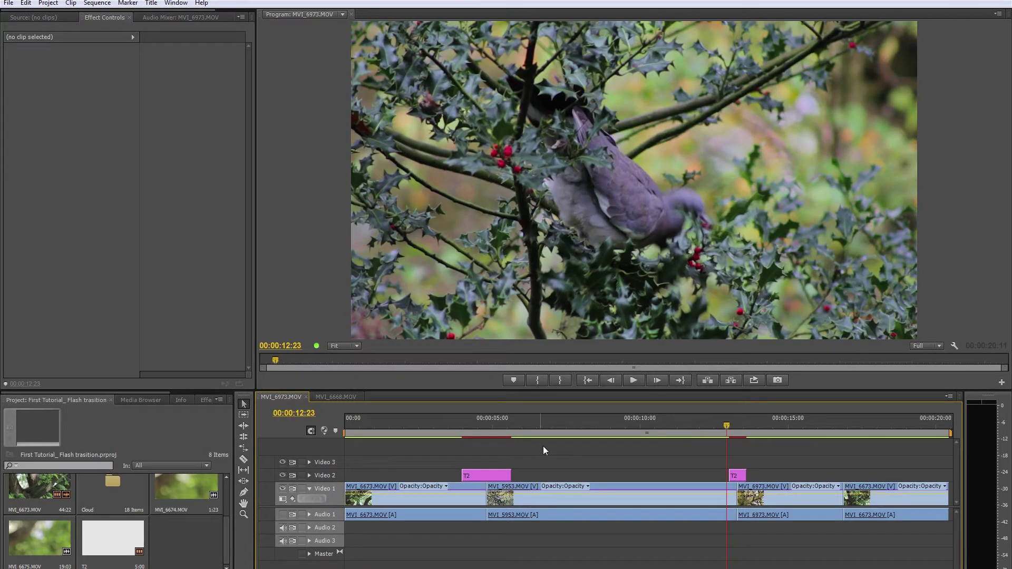
Delete both T2 clips from Video 2 and remove the T2 title from the project.
click(739, 476)
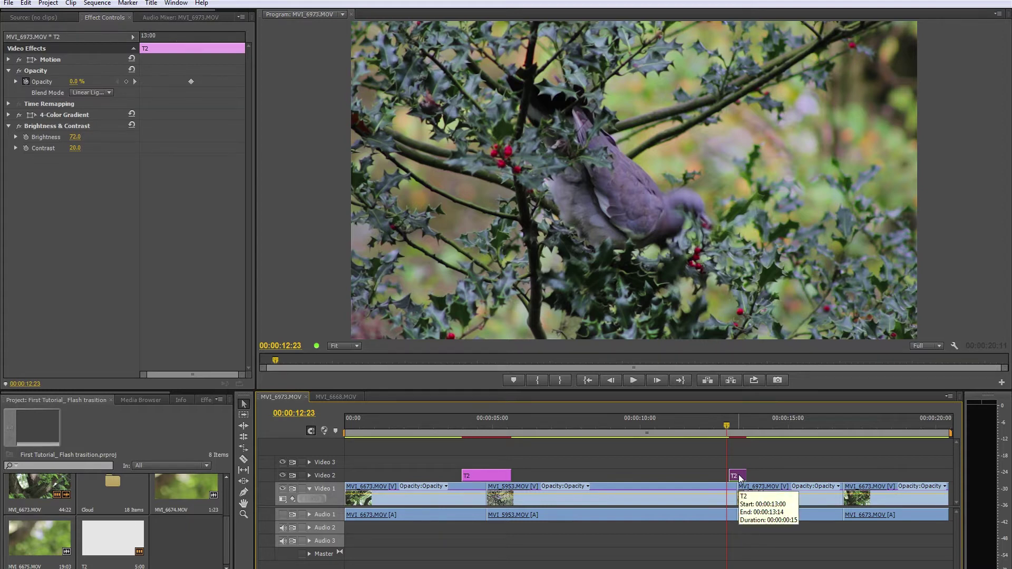
key(Delete)
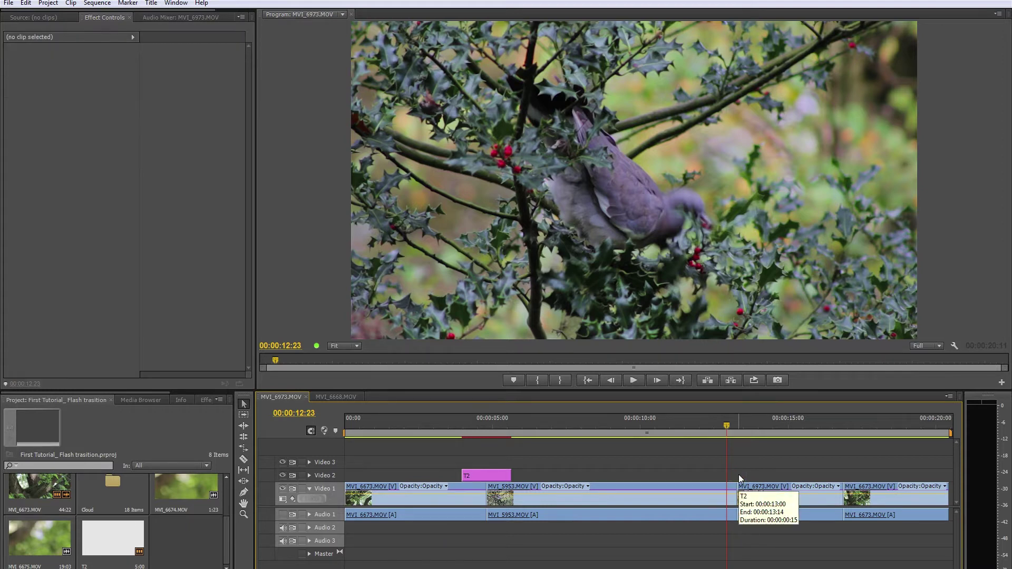
click(479, 476)
key(Delete)
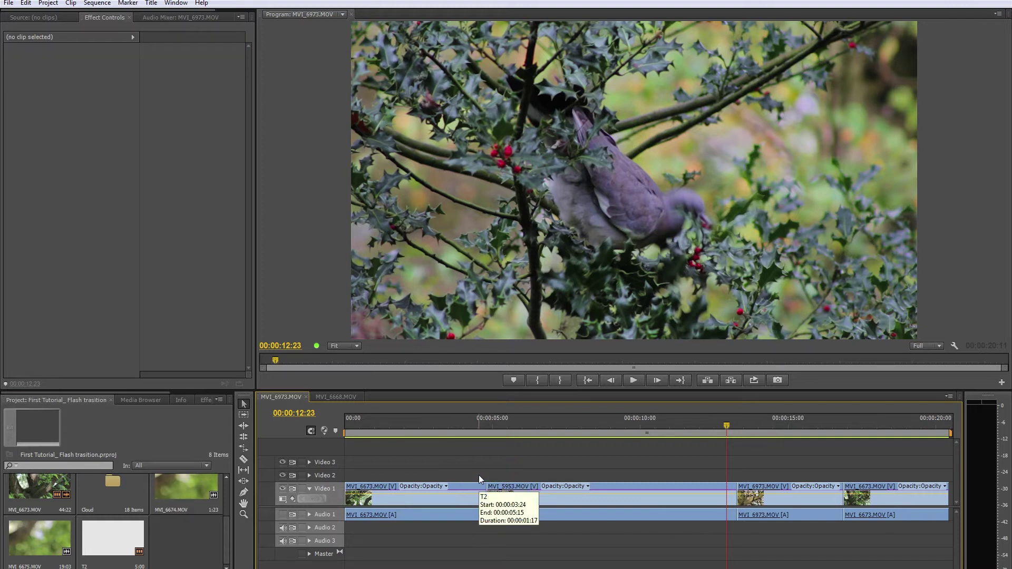
click(469, 424)
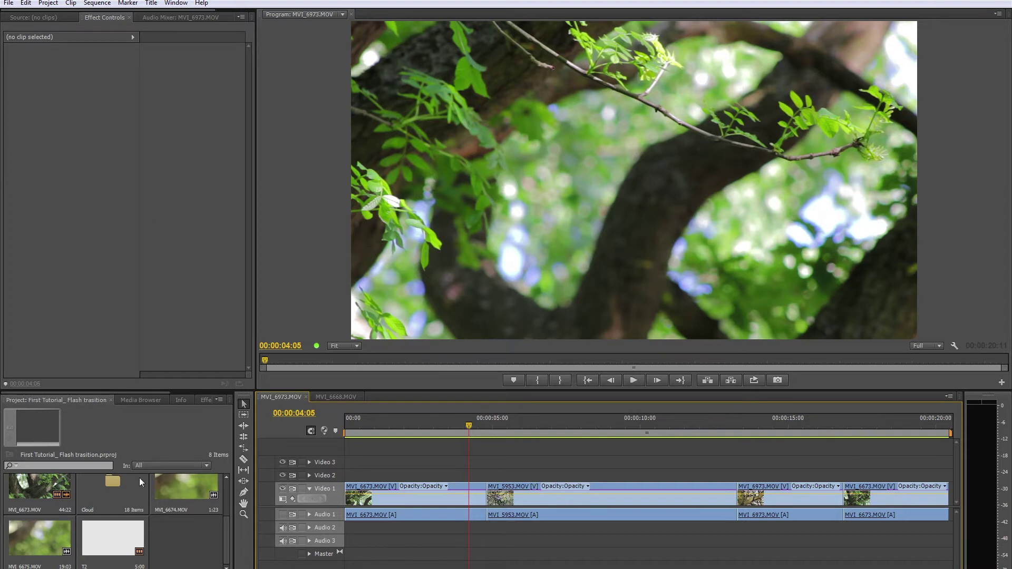
click(110, 540)
key(Delete)
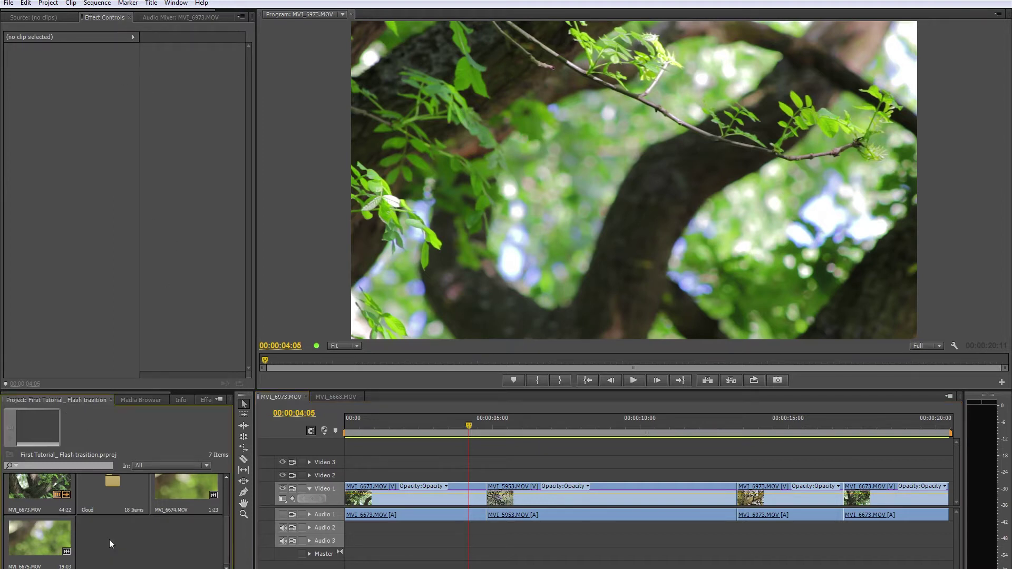
Create a new default still title named T3 at 1920 × 1080 and 25 fps.
click(151, 3)
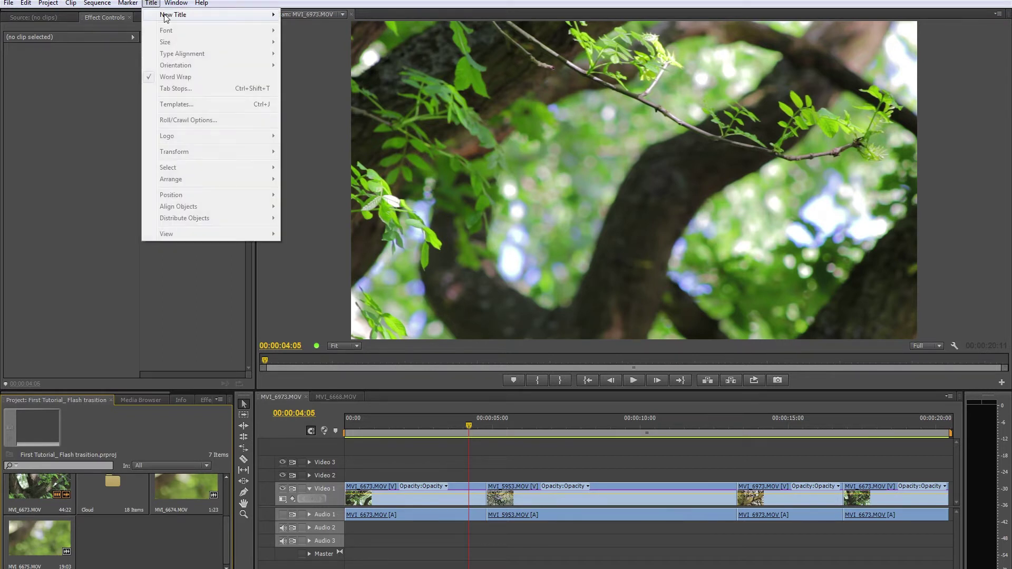
mouse_move(221, 14)
click(298, 15)
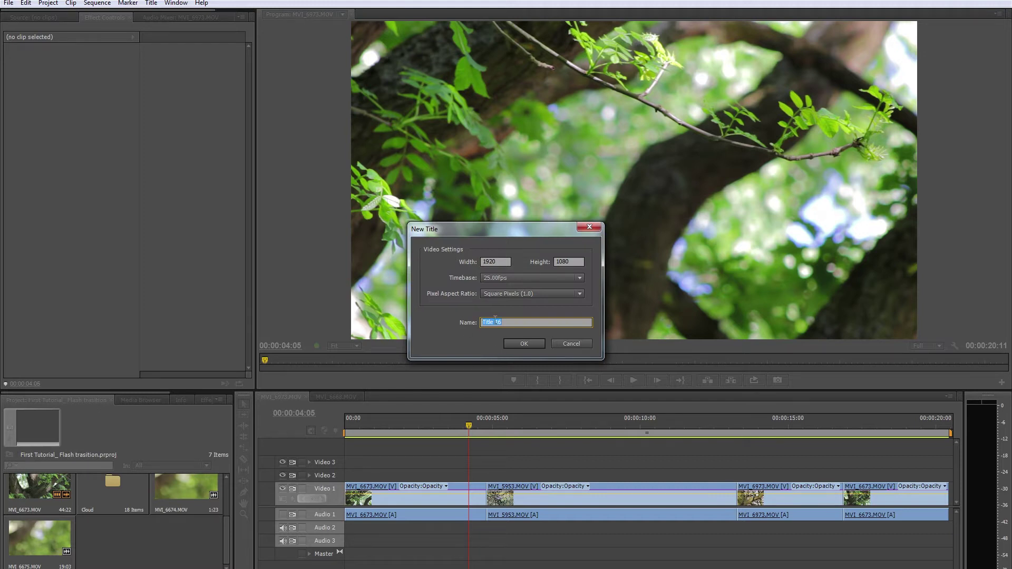
text(T3)
click(524, 344)
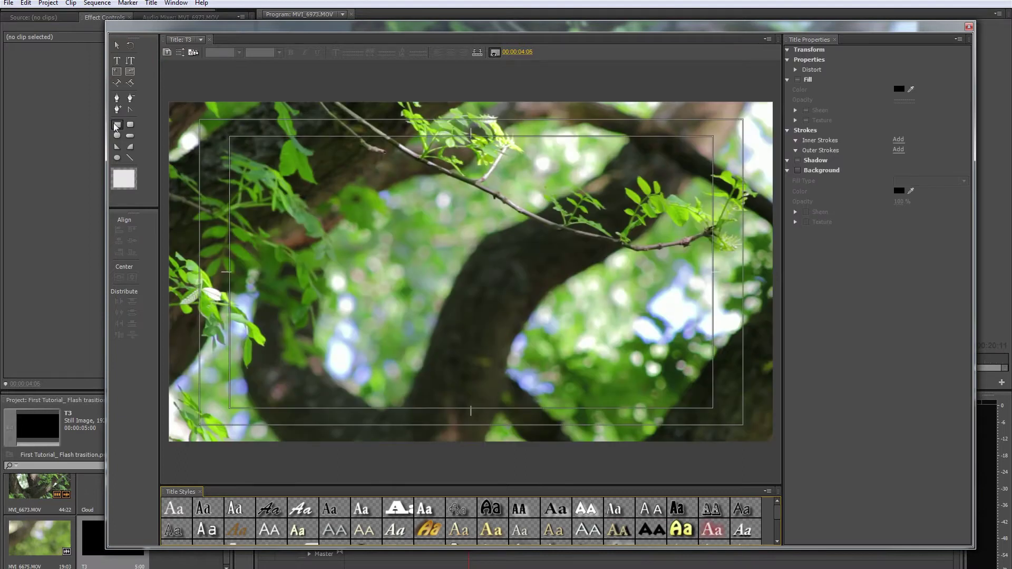
Draw a solid white rectangle about 1956 × 1119 covering the whole title frame and close the title editor.
click(117, 125)
drag(163, 96, 779, 448)
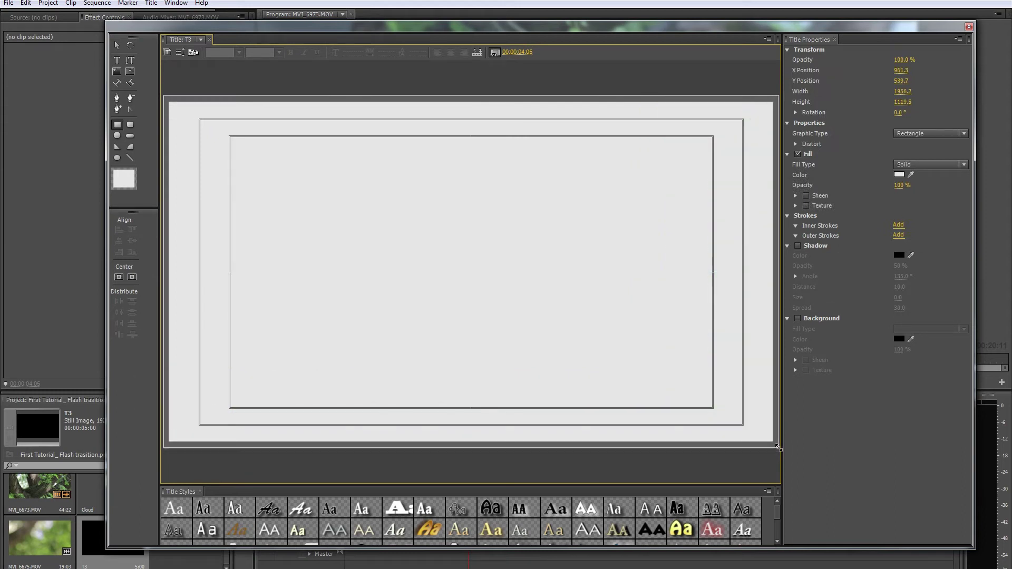
click(969, 27)
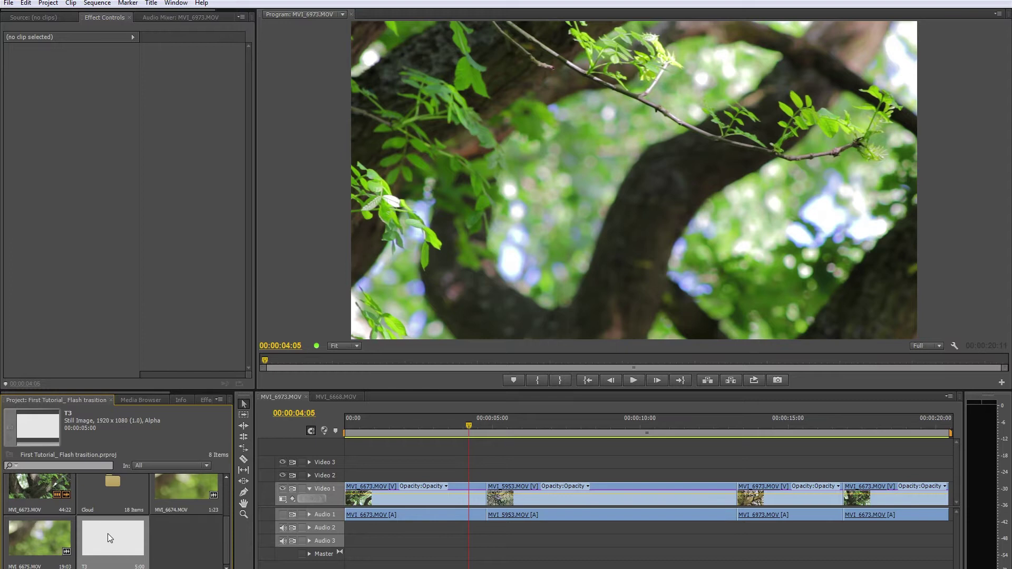
Place the T3 title on Video 2 at 00:00:04:05, over the first cut, and trim its end to about 00:00:05:10.
drag(108, 533, 463, 469)
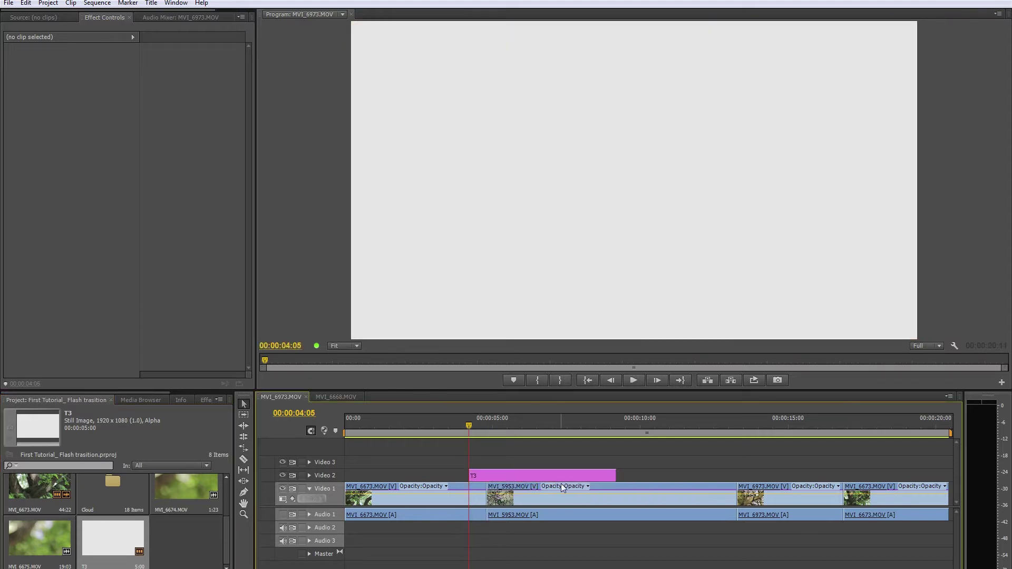
drag(608, 473, 494, 475)
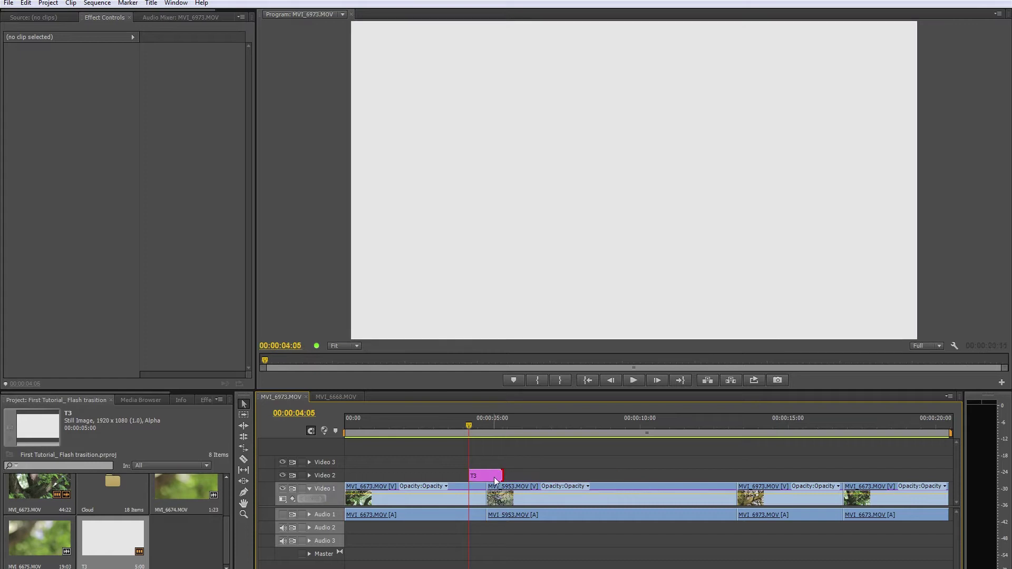
click(492, 477)
Scrub and play through the T3 clip to check how it covers the first cut.
mouse_move(475, 430)
mouse_down()
mouse_move(503, 425)
mouse_move(482, 426)
mouse_up()
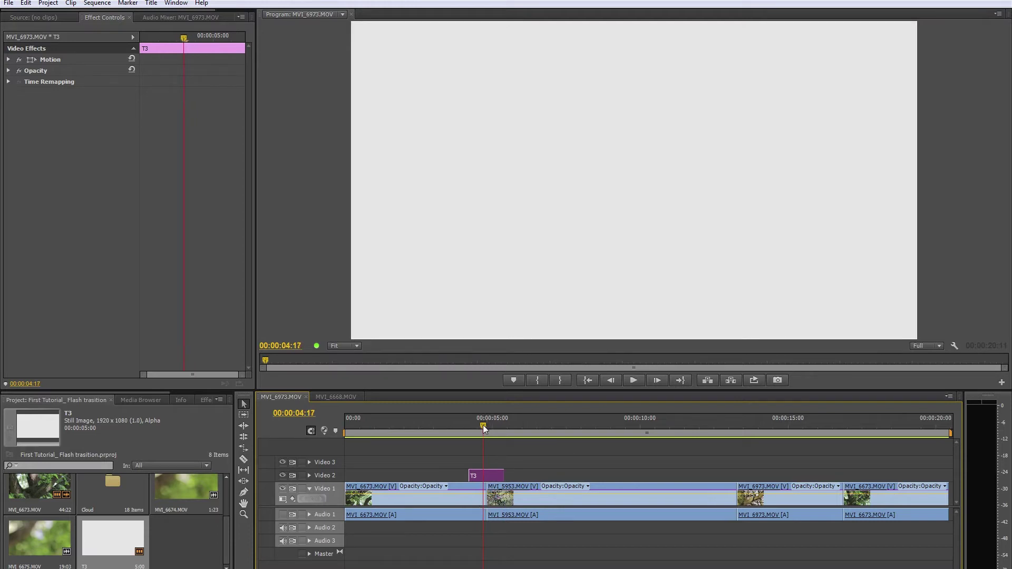
mouse_move(482, 424)
mouse_down()
mouse_move(491, 425)
mouse_move(482, 433)
mouse_up()
drag(481, 425, 465, 426)
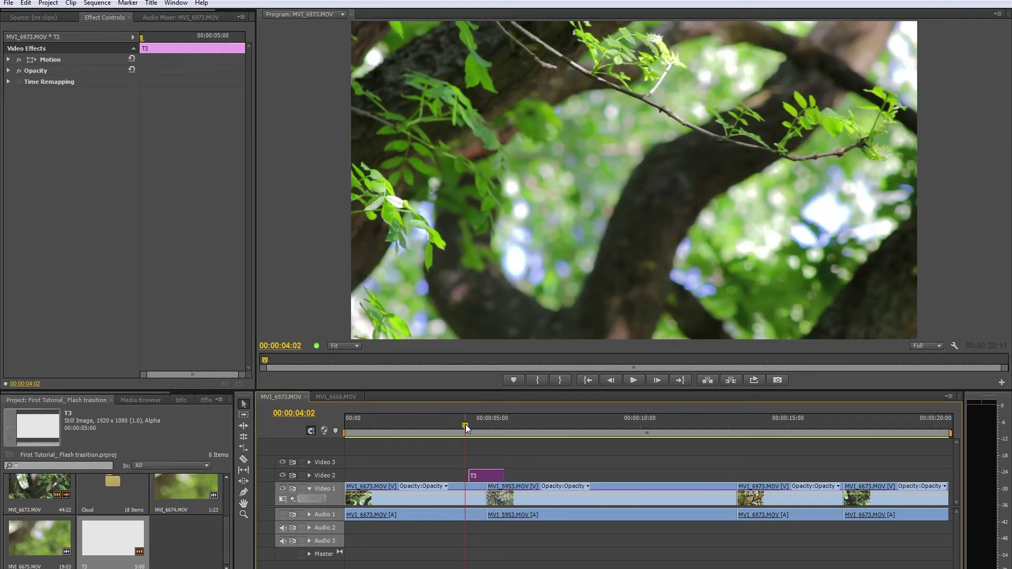
key(space)
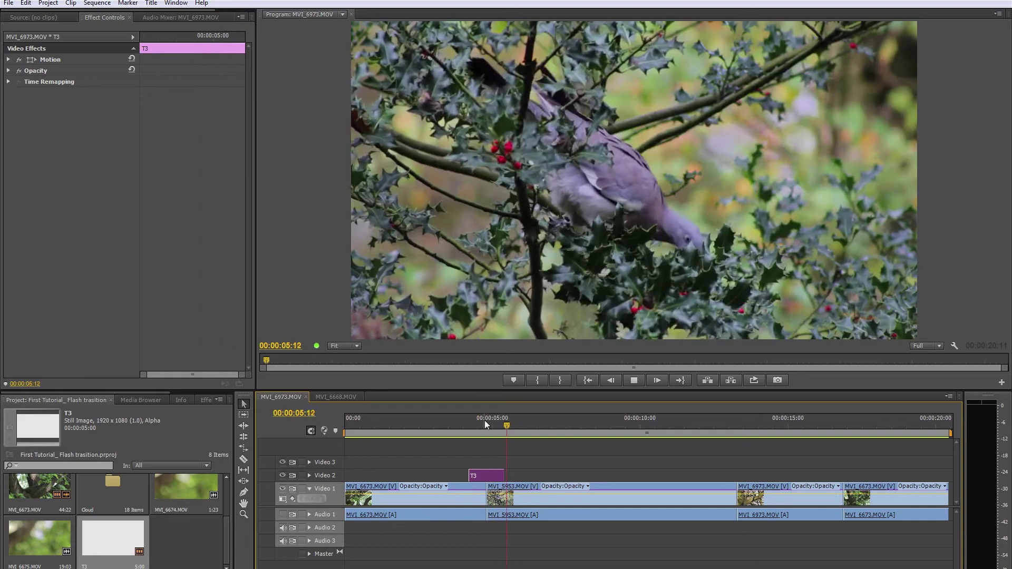
Set a 0% opacity keyframe at the start of the T3 clip, at 00:00:04:05.
drag(485, 419, 469, 422)
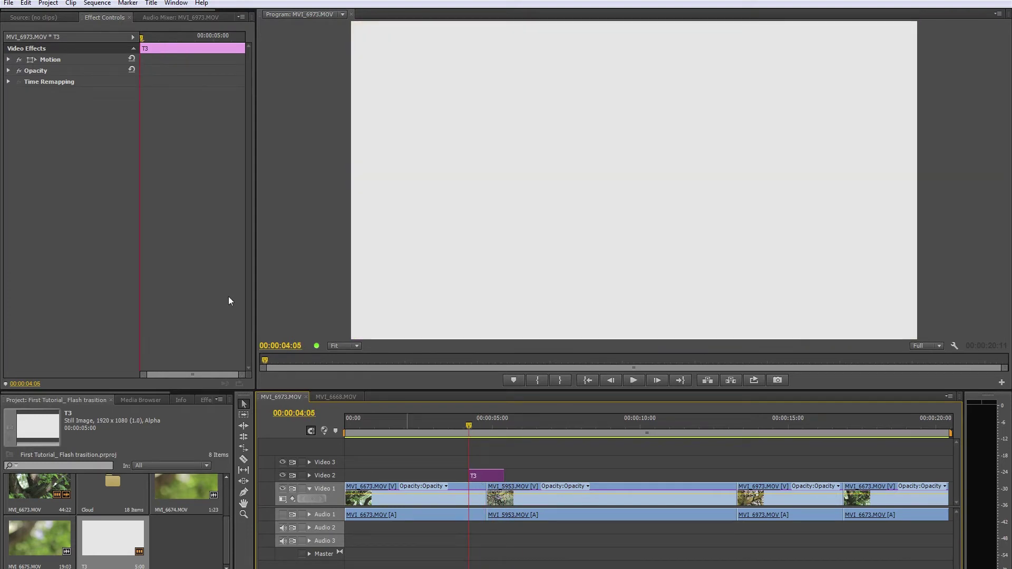
click(8, 70)
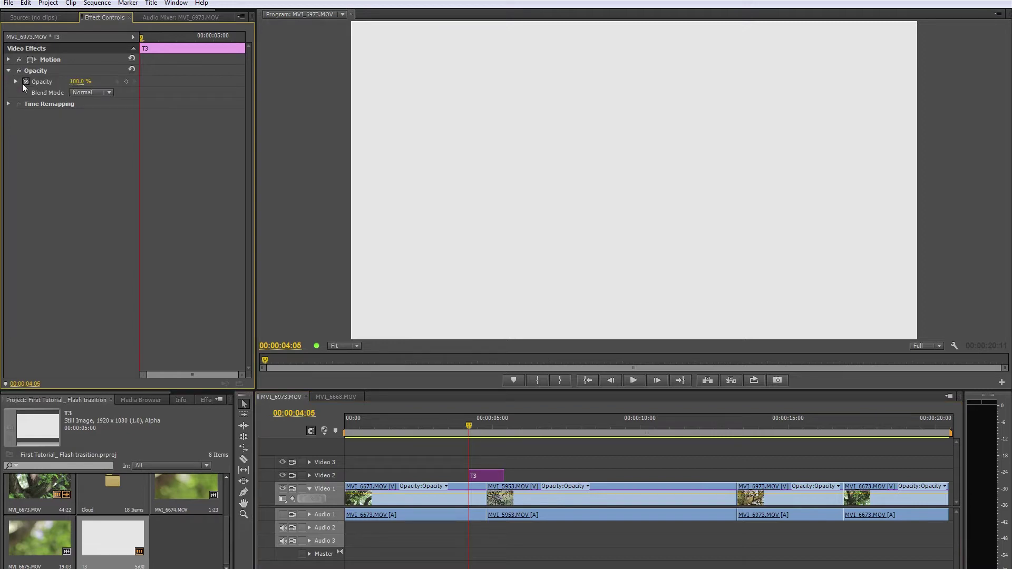
drag(77, 84, 22, 83)
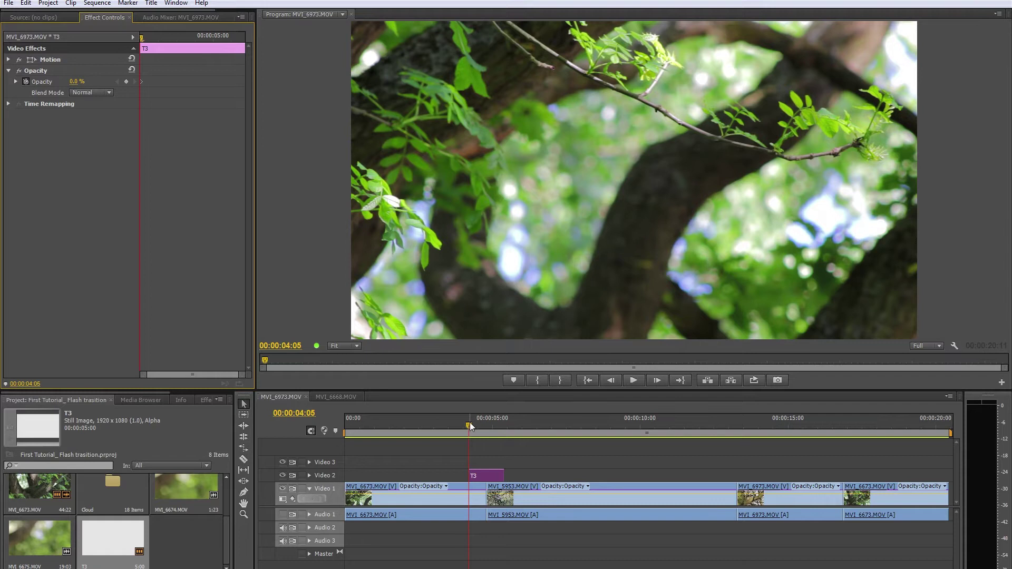
Add a 100% opacity keyframe to T3 at the cut between the two clips, at 00:00:04:19.
drag(470, 425, 486, 425)
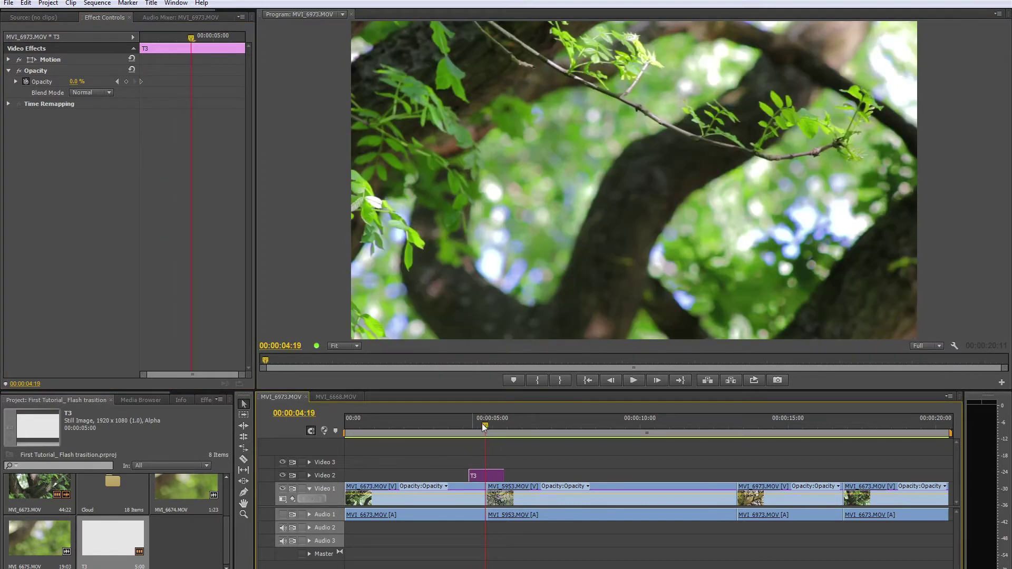
click(74, 82)
text(100)
key(Return)
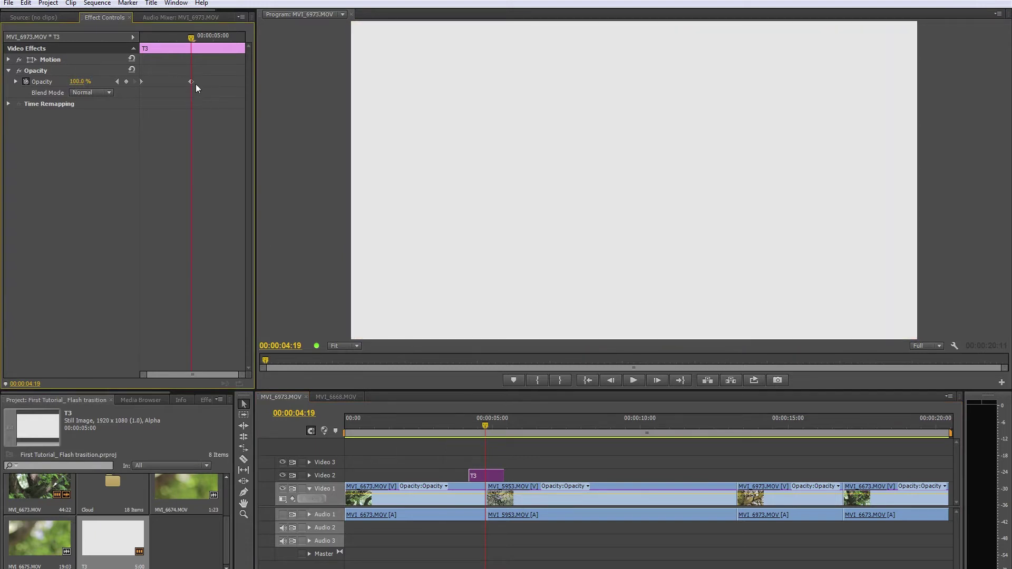
Add a 1% opacity keyframe at the end of the T3 clip, at 00:00:05:09.
drag(486, 425, 504, 426)
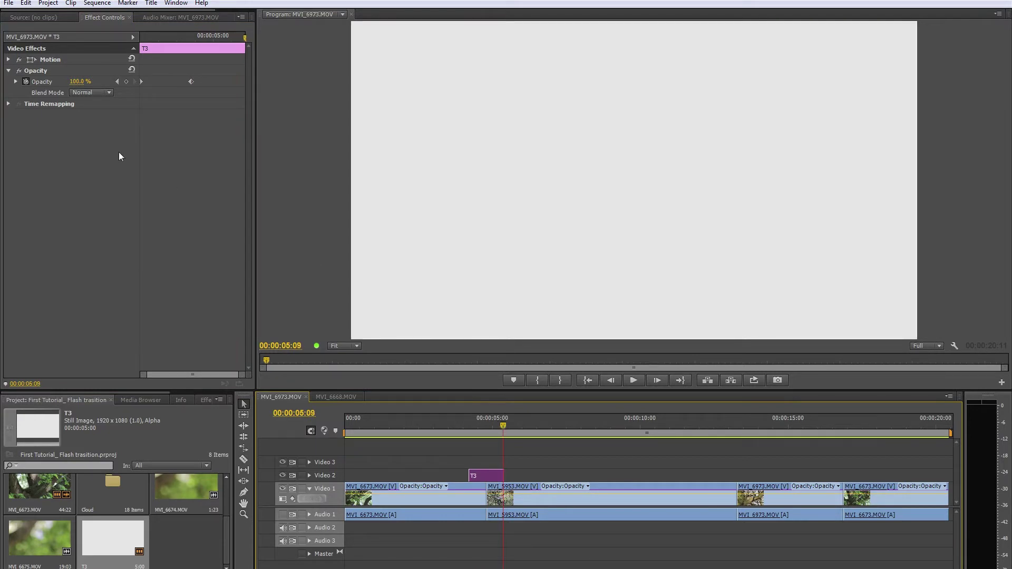
click(73, 81)
text(1)
key(Return)
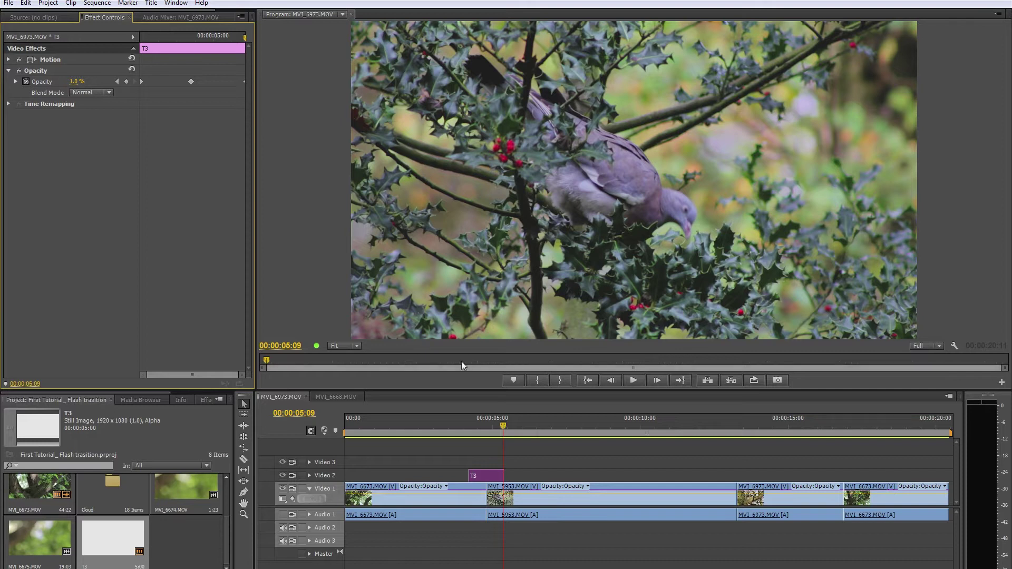
Play the sequence from 00:00:04:02 to check the T3 fade in and out.
click(465, 426)
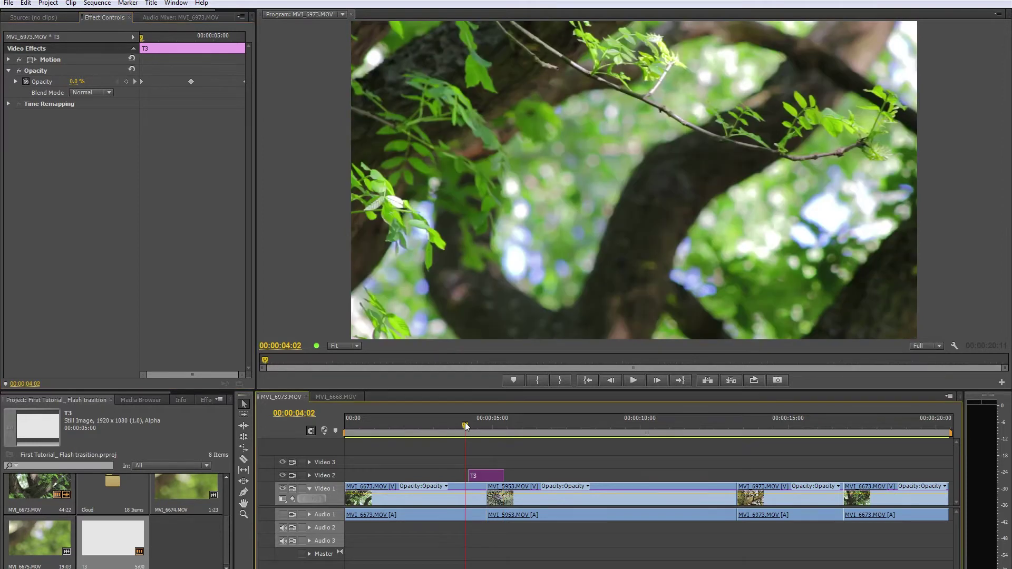
key(space)
key(space)
key(space)
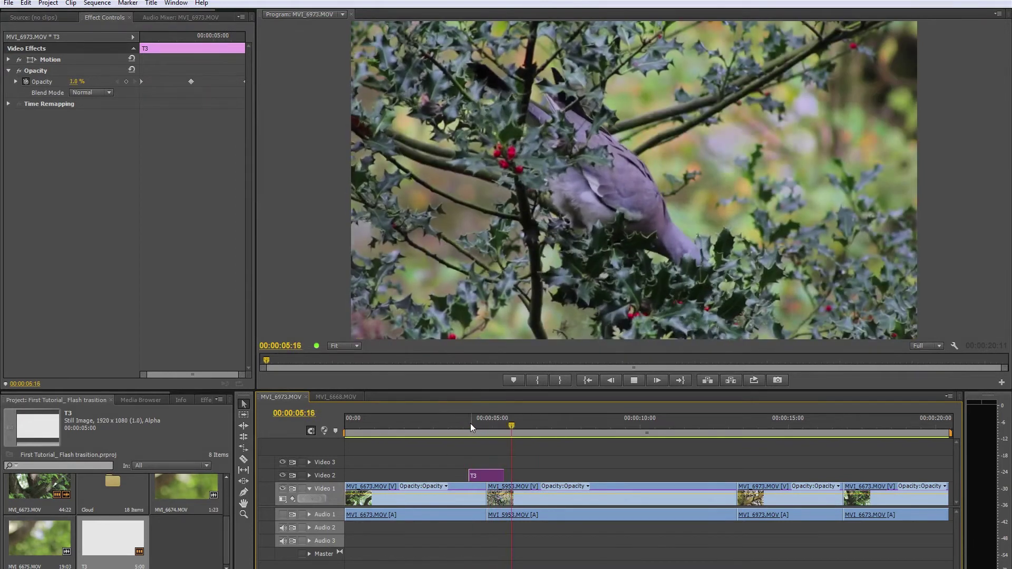
Change the T3 clip's opacity blend mode to Linear Light and check the look partway through the fade-in.
drag(471, 425, 481, 424)
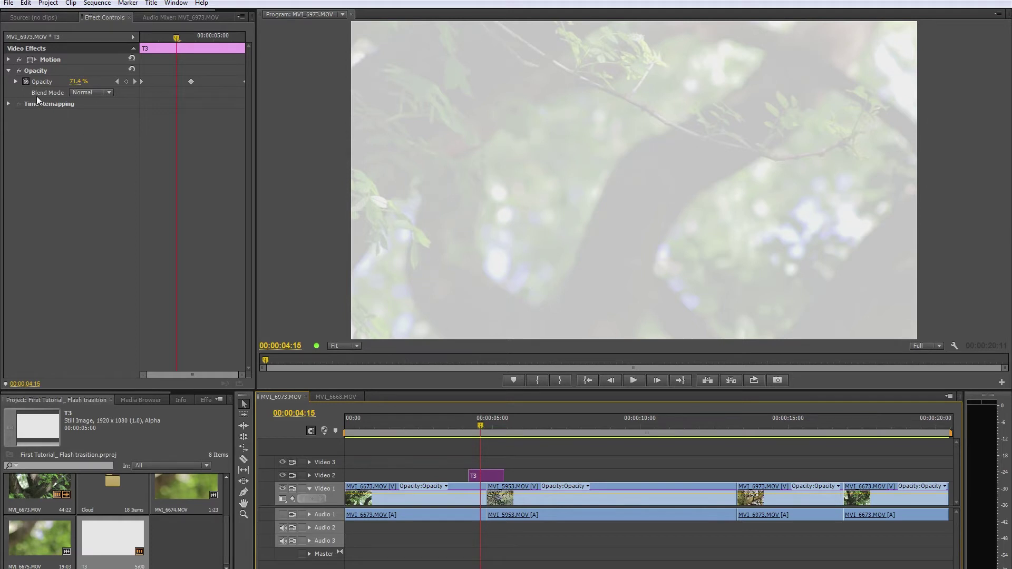
click(90, 94)
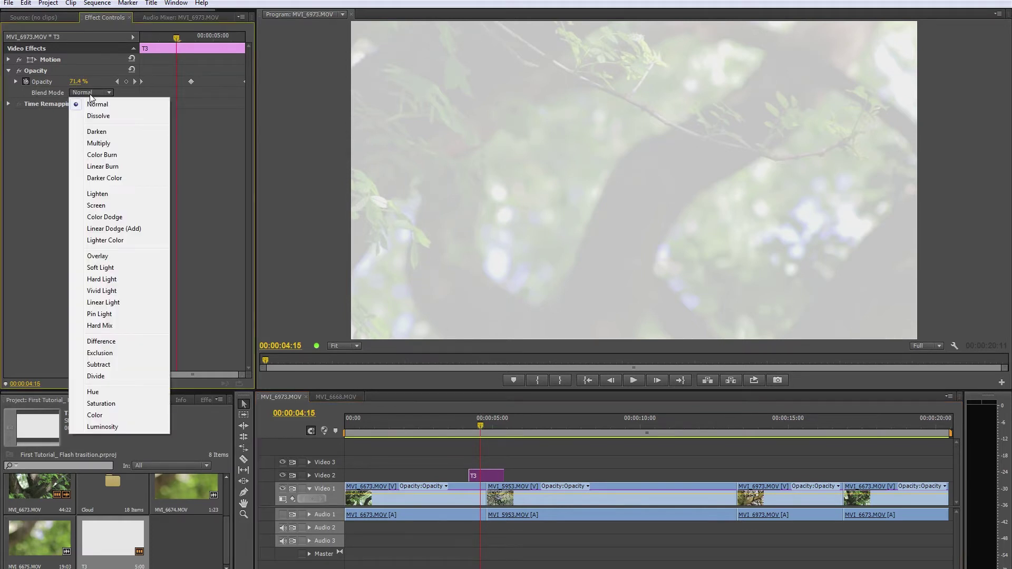
click(103, 303)
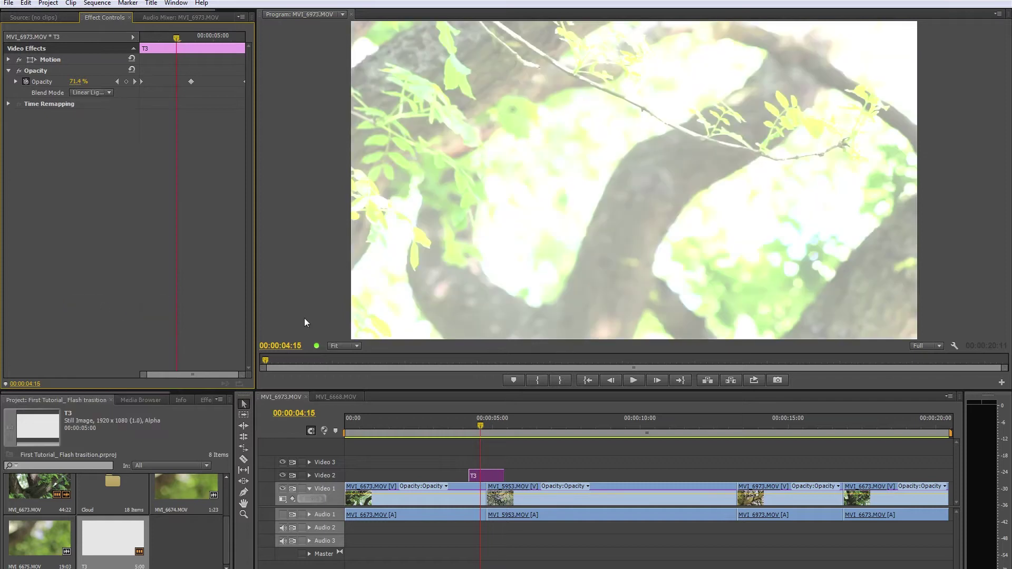
click(472, 425)
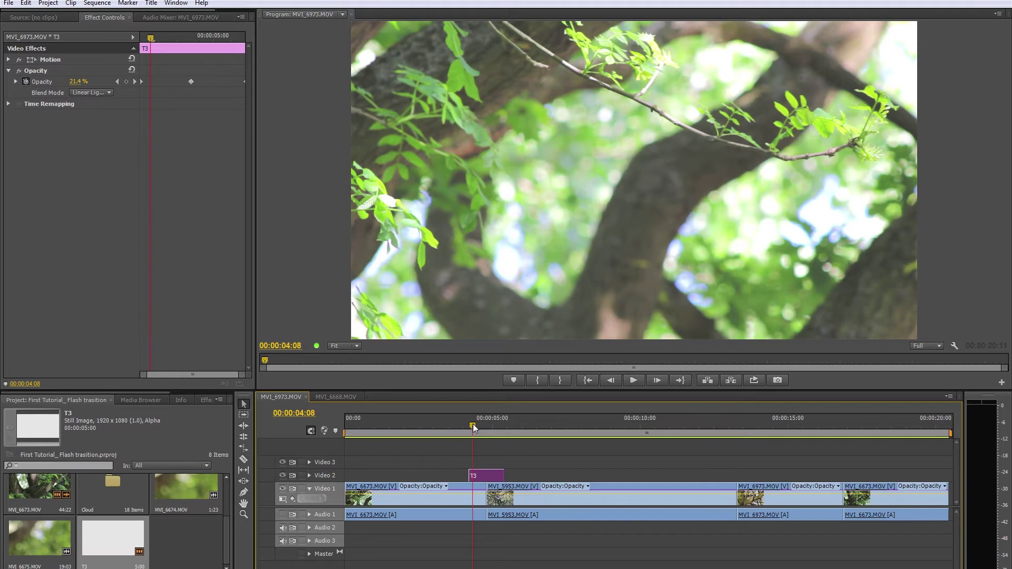
Play the T3 flash repeatedly from about 00:00:04:03 to check the Linear Light transition across the cut.
mouse_move(473, 424)
mouse_down()
mouse_move(485, 424)
mouse_move(469, 427)
mouse_up()
key(space)
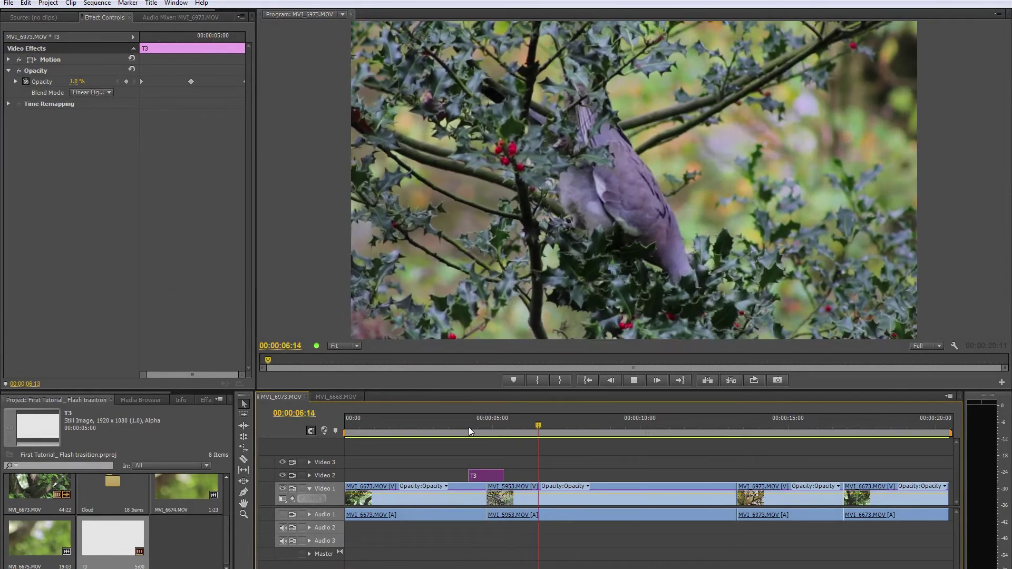
drag(469, 427, 467, 428)
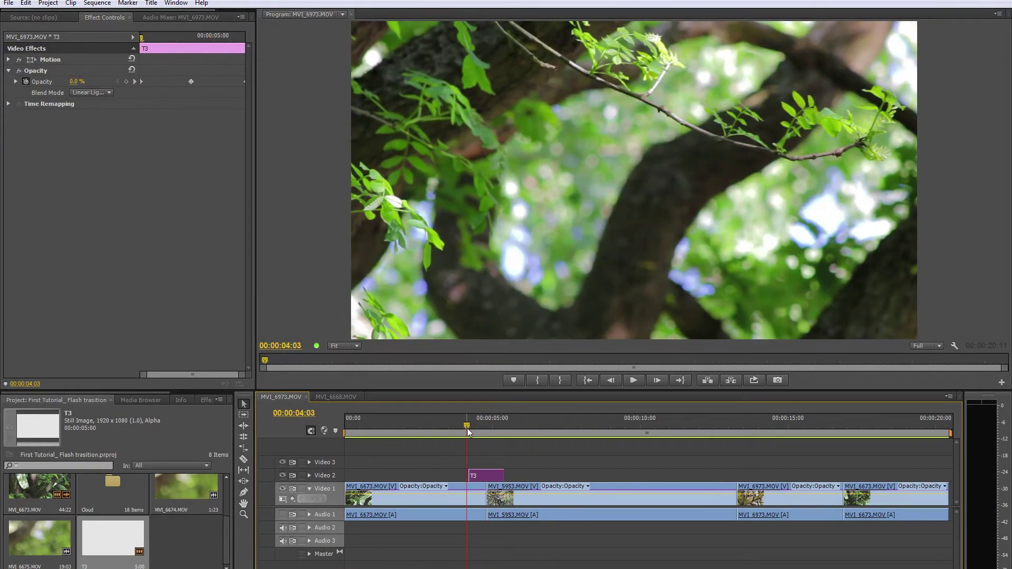
key(space)
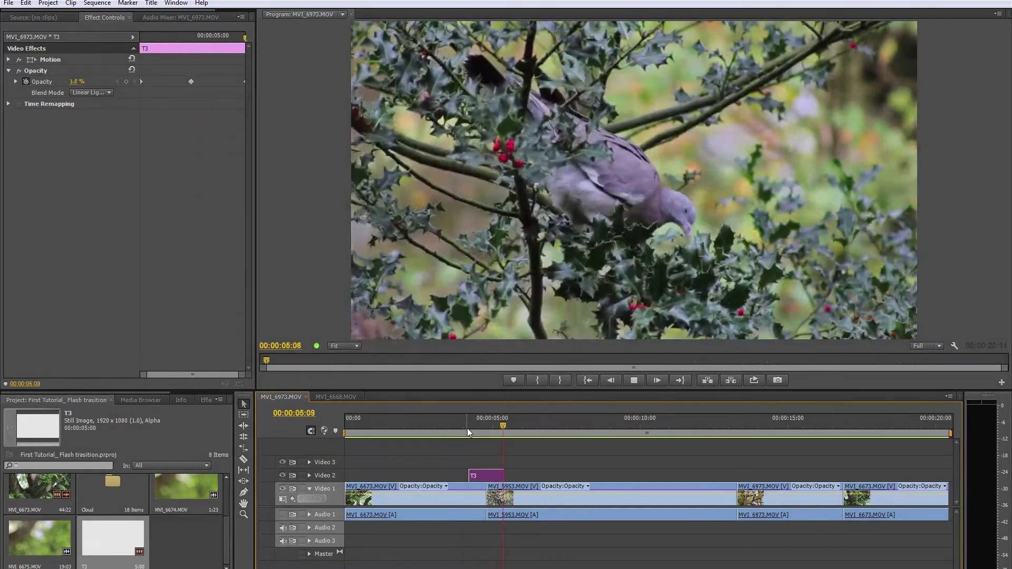
click(467, 428)
key(space)
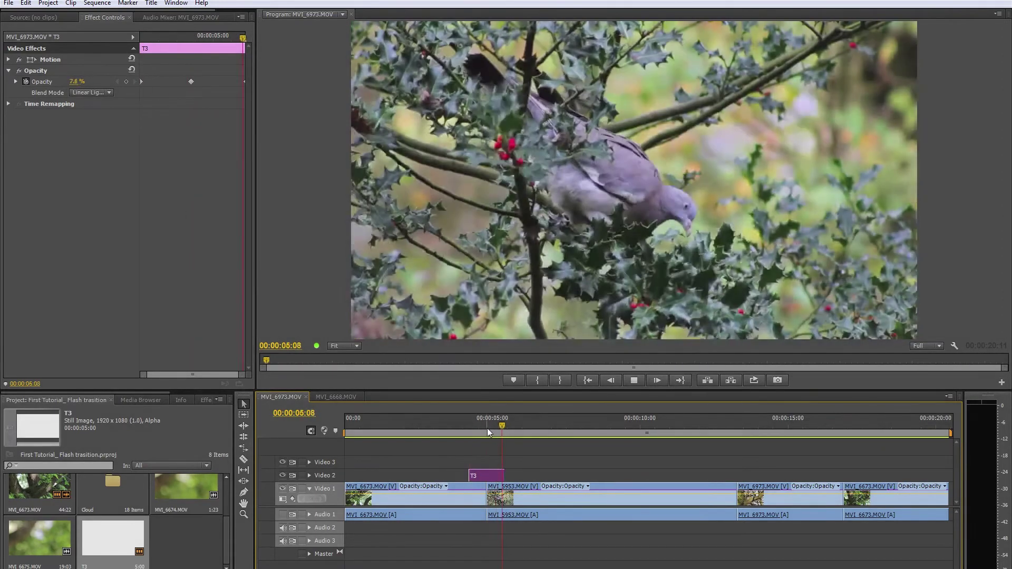
click(486, 428)
drag(486, 428, 470, 431)
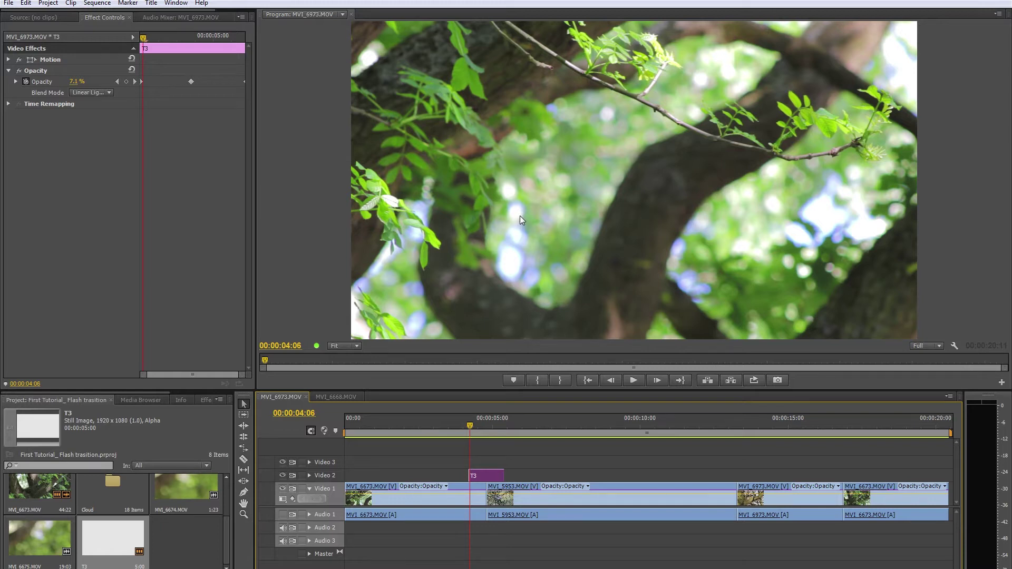
Find the 4-Color Gradient video effect and apply it to the T3 clip on Video 2.
click(8, 70)
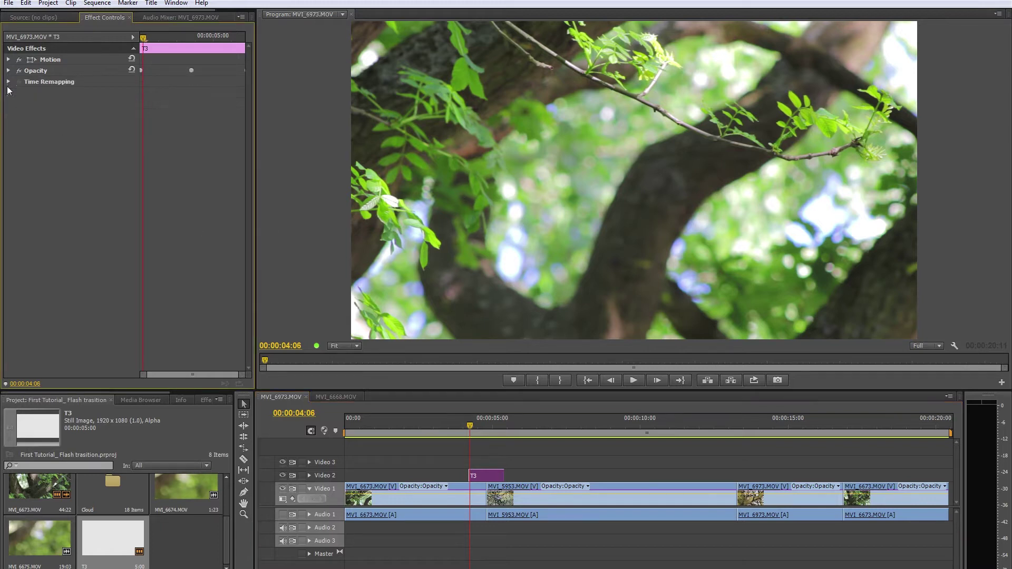
click(205, 400)
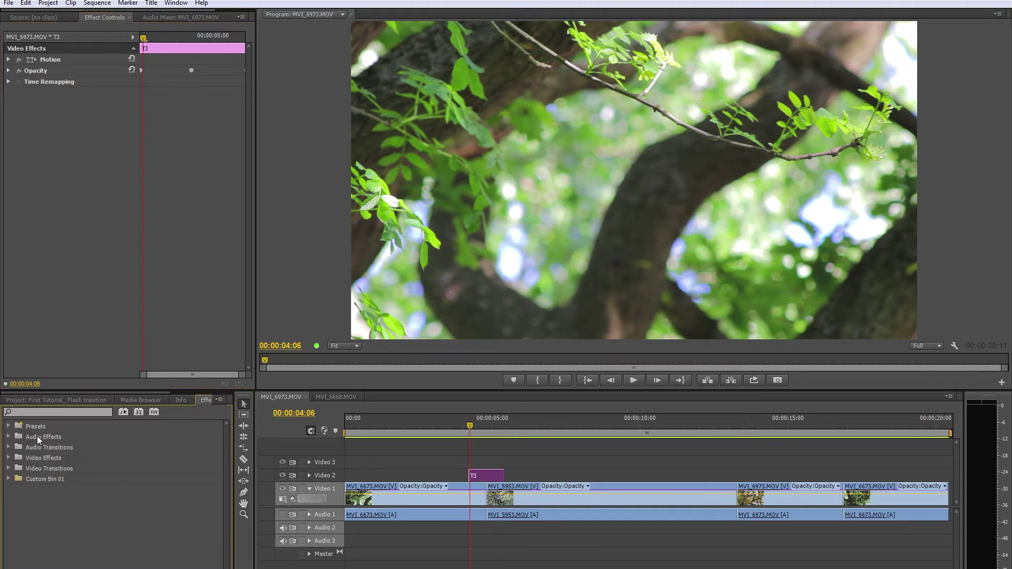
click(30, 412)
text(4)
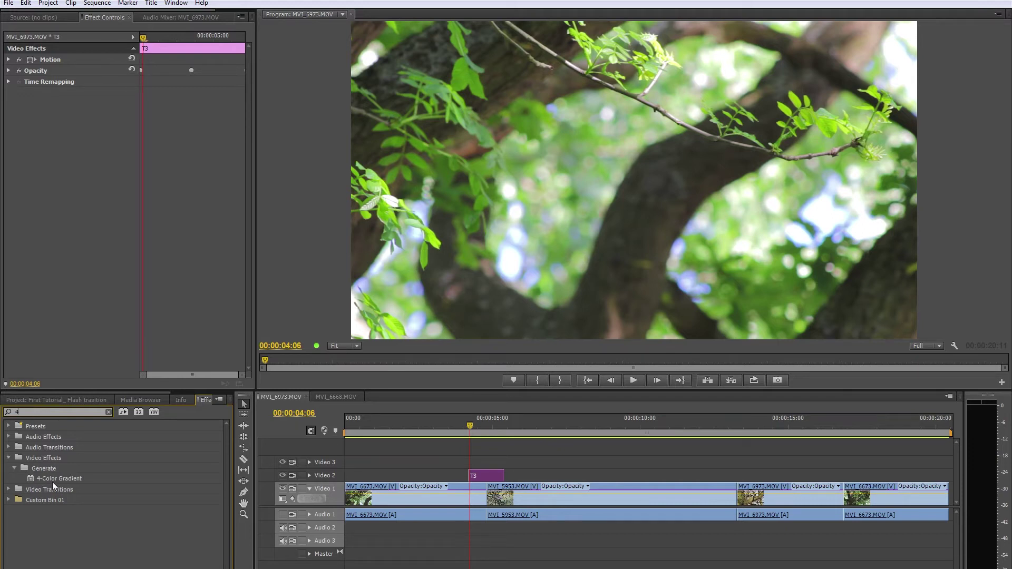
click(34, 482)
drag(30, 479, 329, 488)
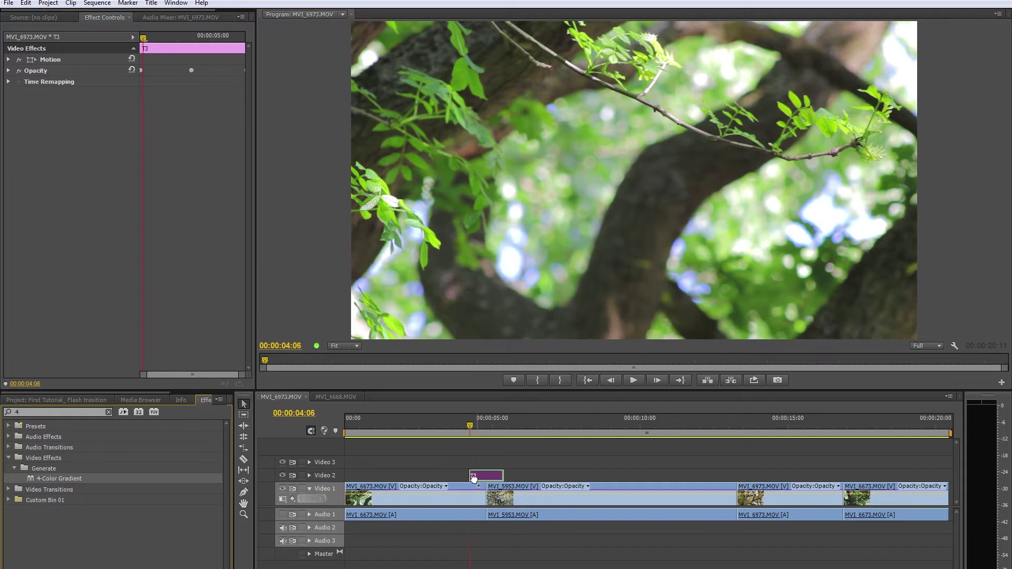
drag(478, 477, 482, 477)
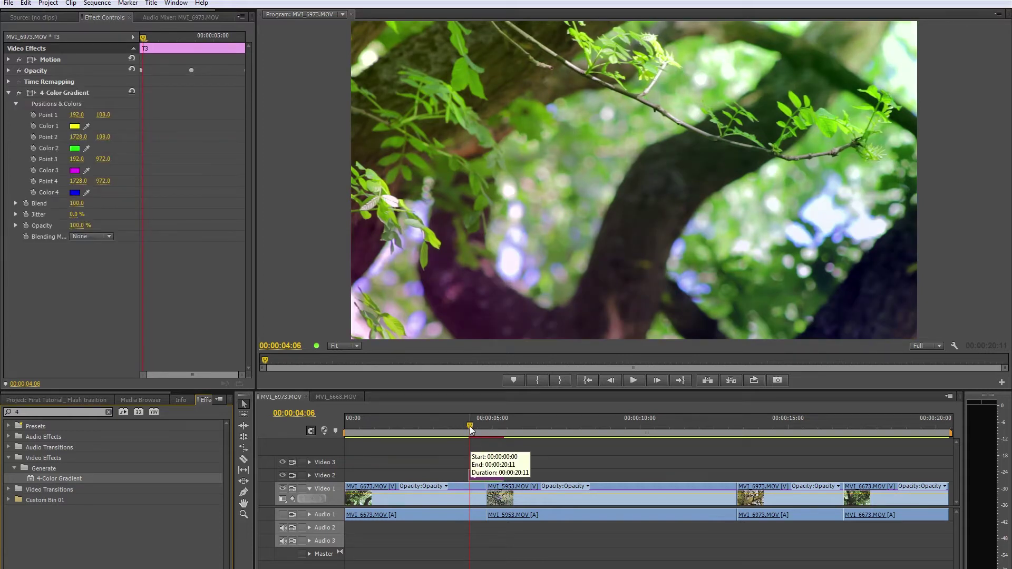
At the cut at 00:00:04:19, set the gradient's Color 1 to dark green (0D6C00).
drag(469, 426, 485, 426)
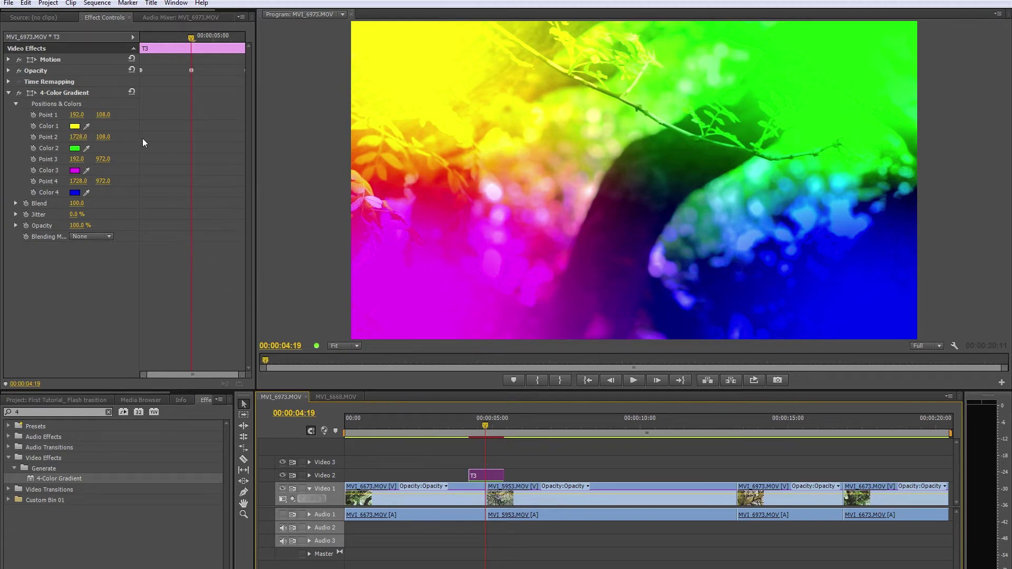
click(76, 125)
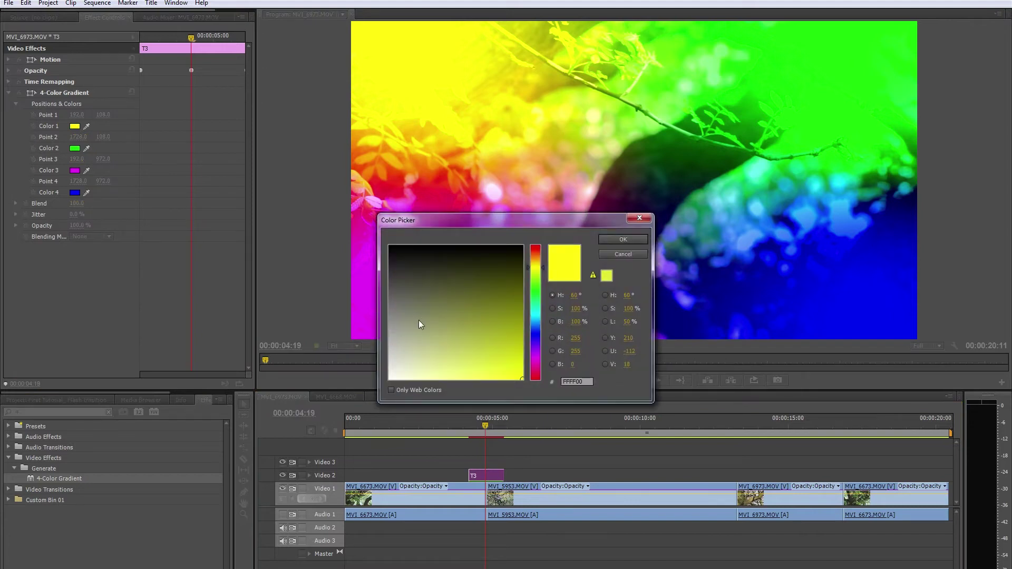
click(536, 286)
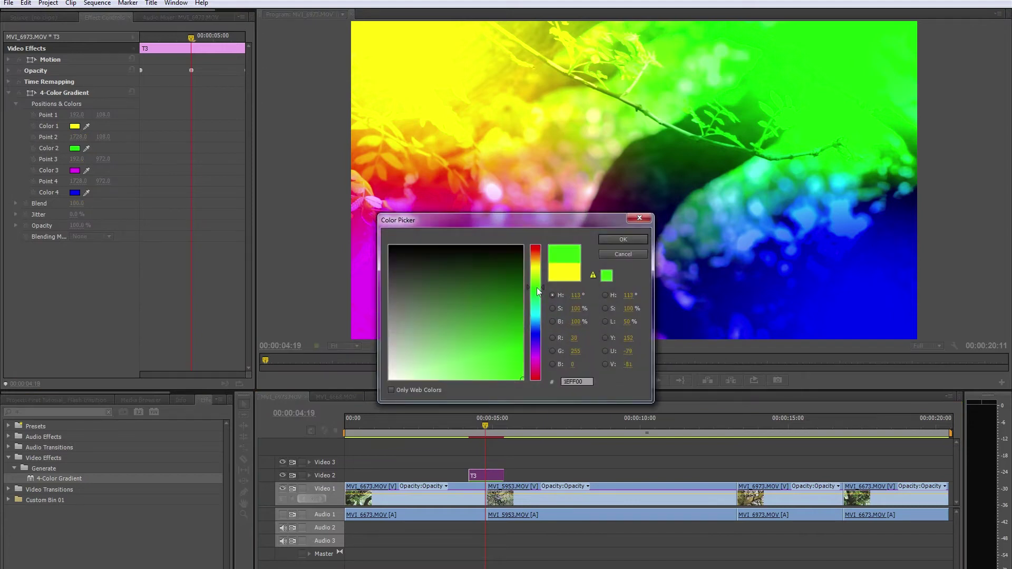
drag(517, 295, 527, 301)
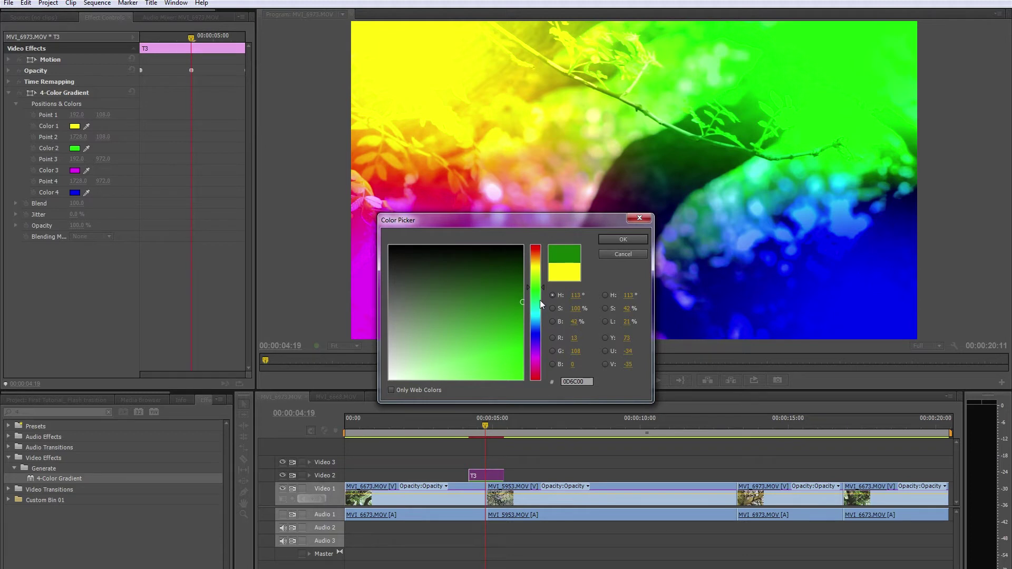
click(610, 239)
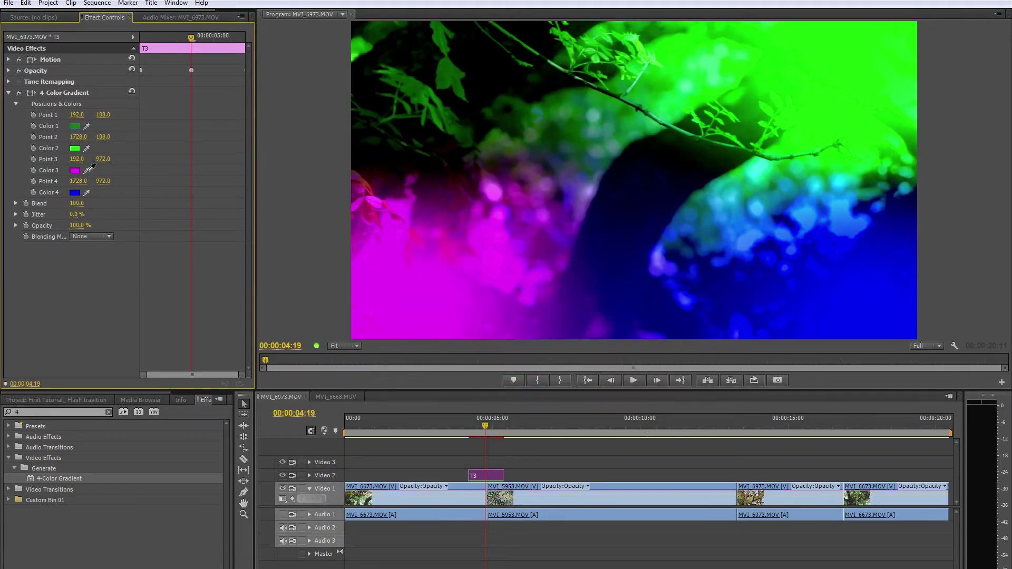
Set Color 2 and Color 3 of the 4-Color Gradient to white (FFFFFF).
click(74, 148)
drag(455, 328, 356, 399)
click(609, 241)
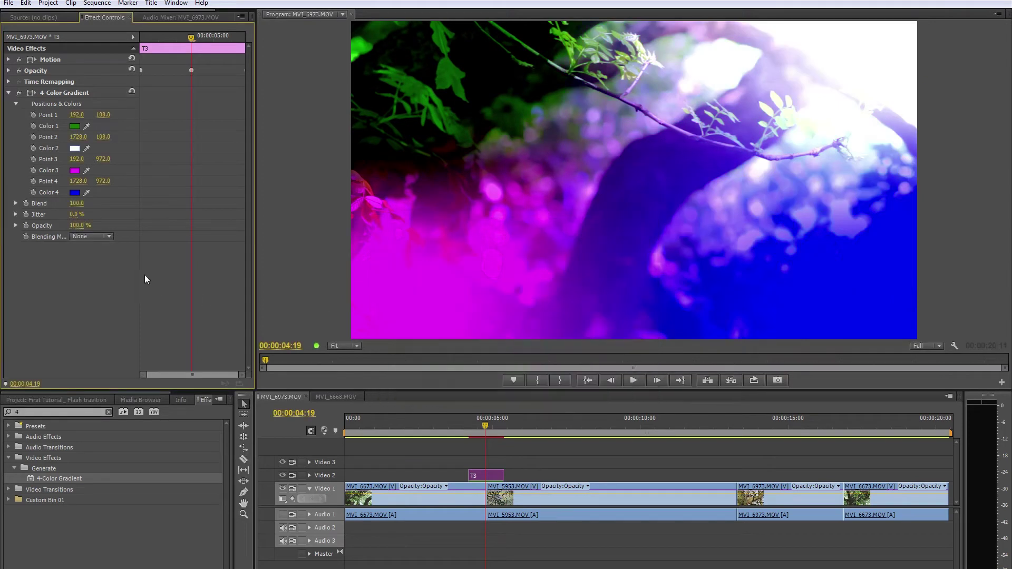
click(75, 170)
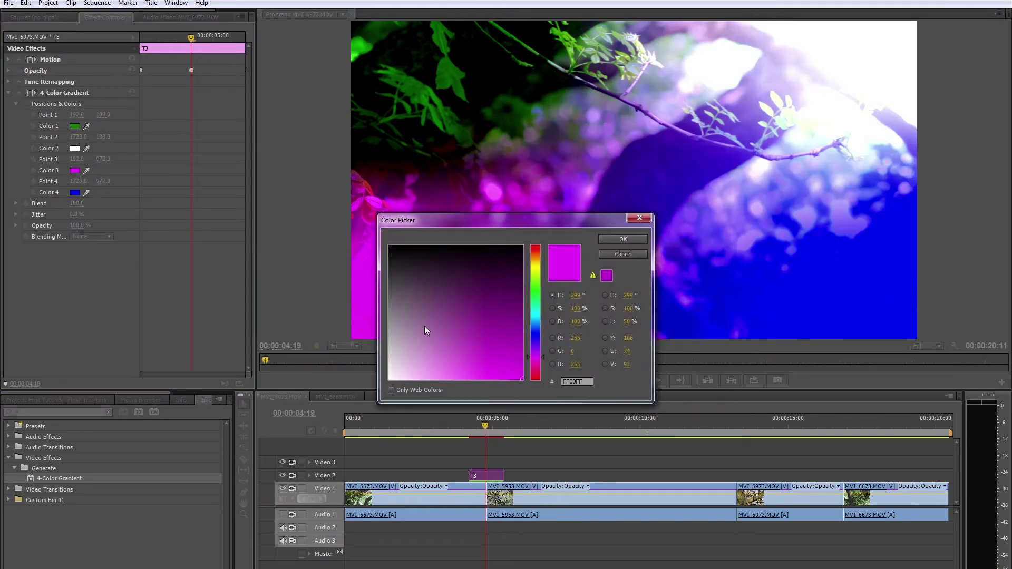
drag(419, 344, 372, 402)
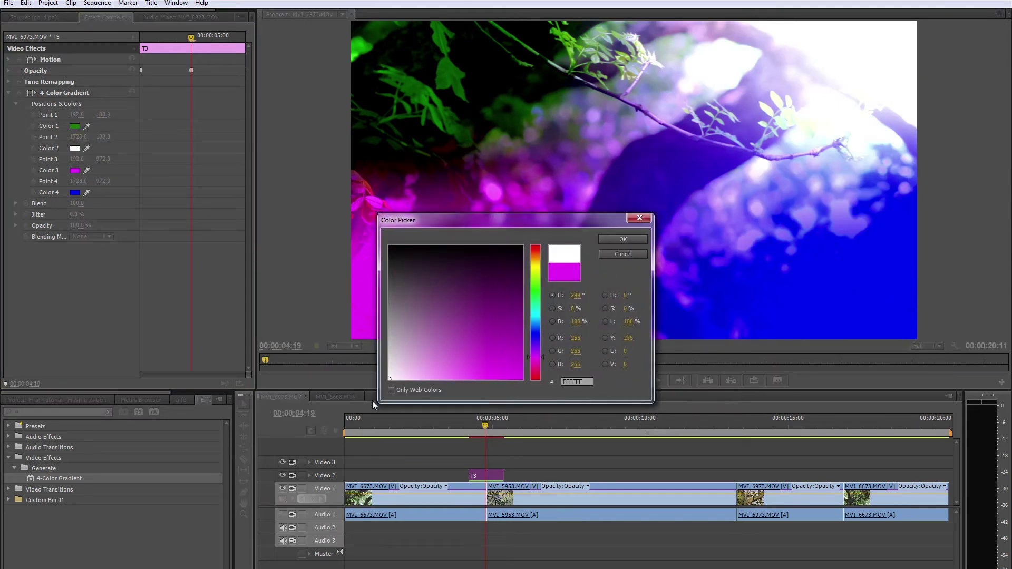
click(610, 241)
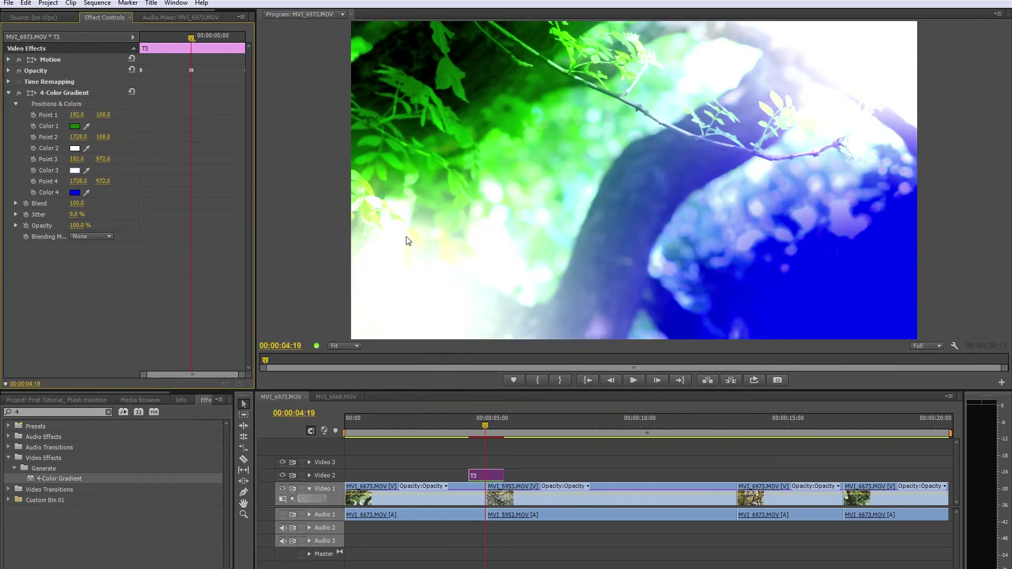
Set Color 4 of the 4-Color Gradient to dark green (007008).
click(75, 193)
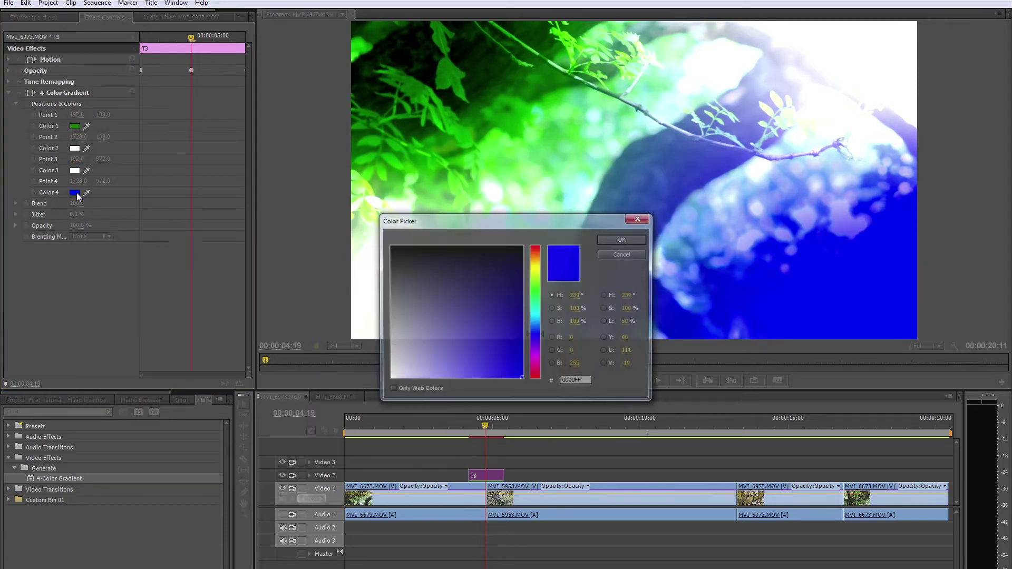
click(535, 292)
drag(517, 321, 525, 305)
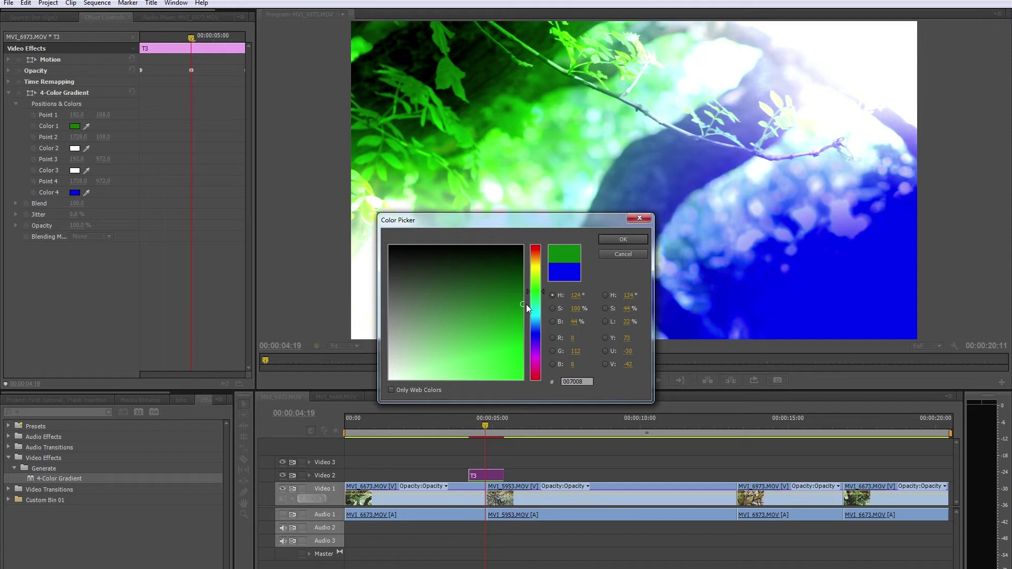
click(622, 240)
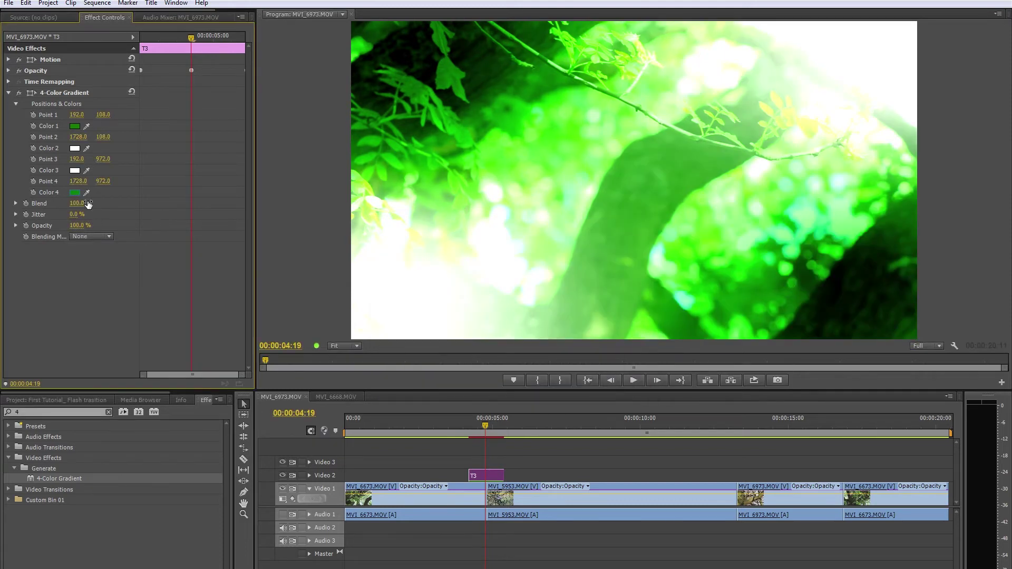
Set Color 4 of the 4-Color Gradient to a bright yellowish green with a hue of about 93°.
click(74, 192)
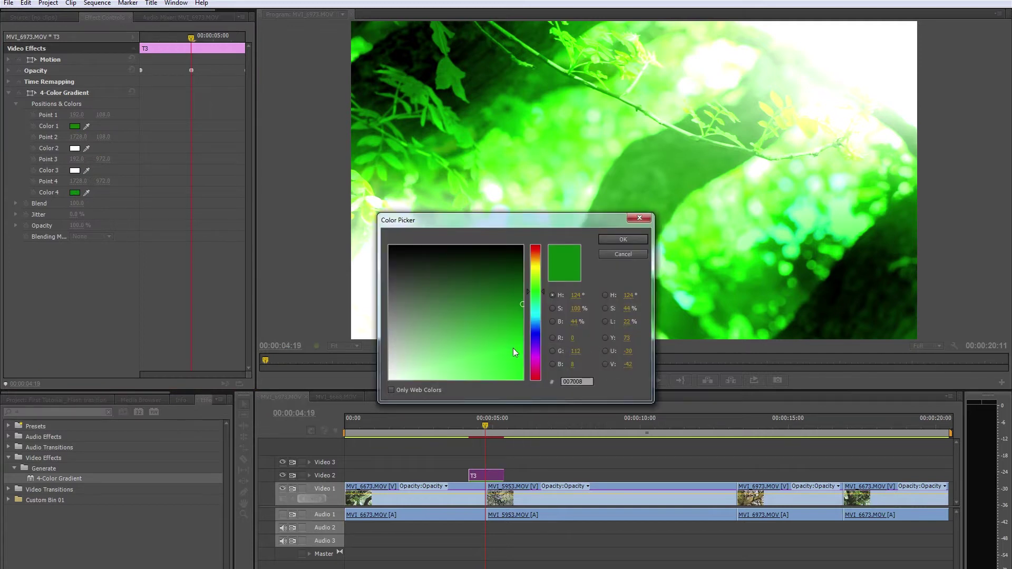
drag(513, 348, 524, 365)
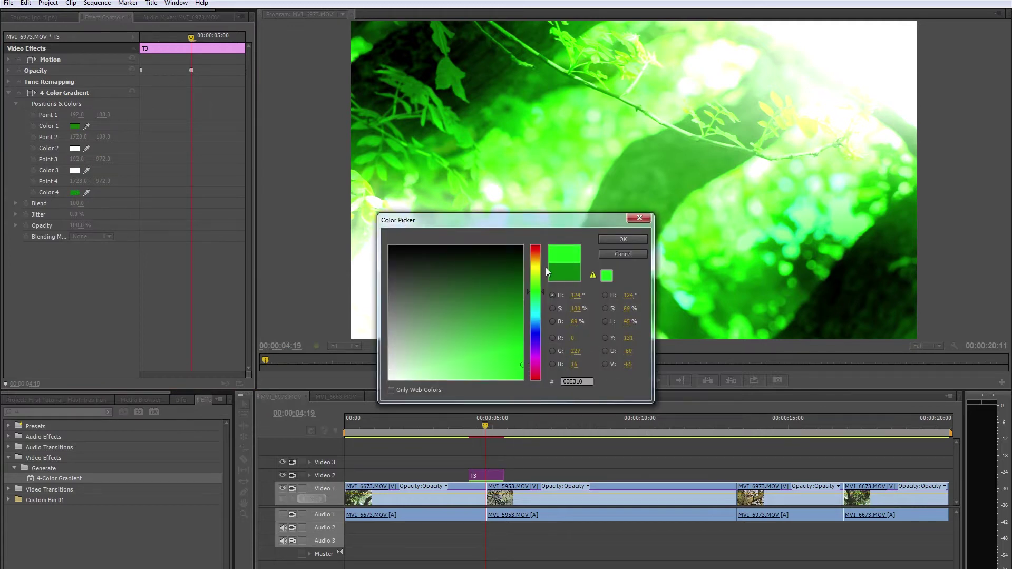
drag(536, 283, 535, 279)
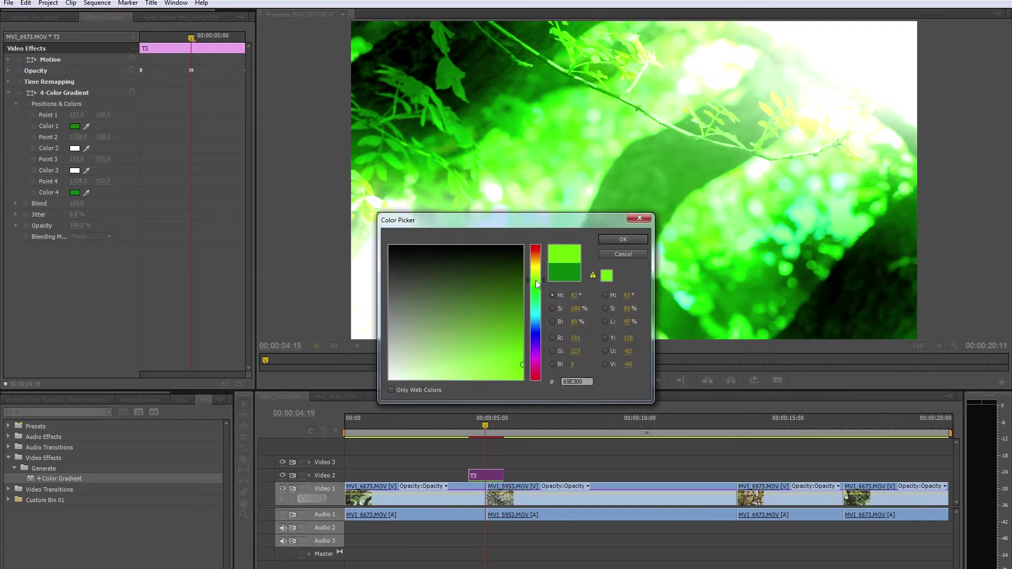
click(522, 370)
click(616, 240)
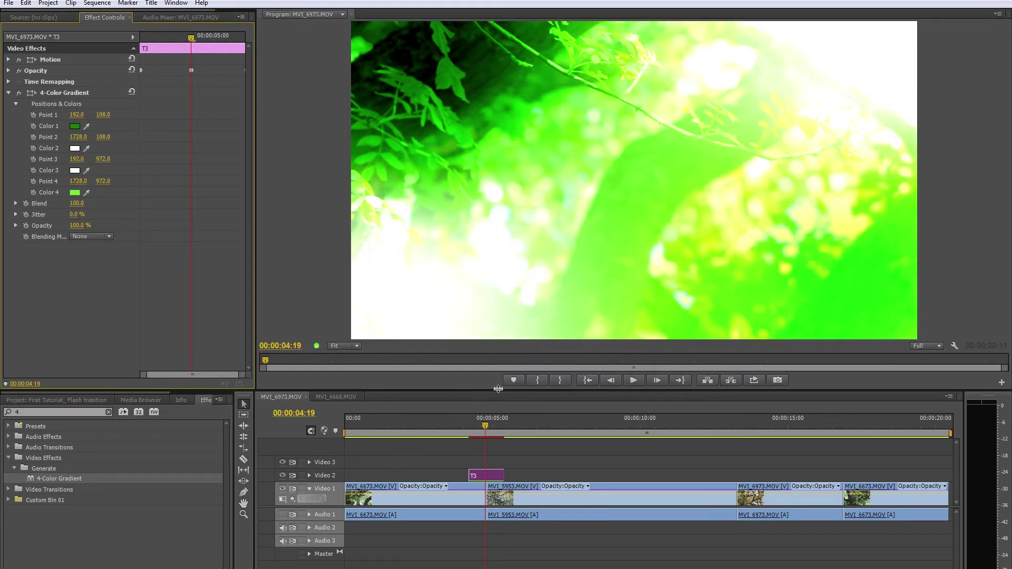
Play the gradient flash from 00:00:04:04 and inspect its look around the cut between the two clips.
click(468, 424)
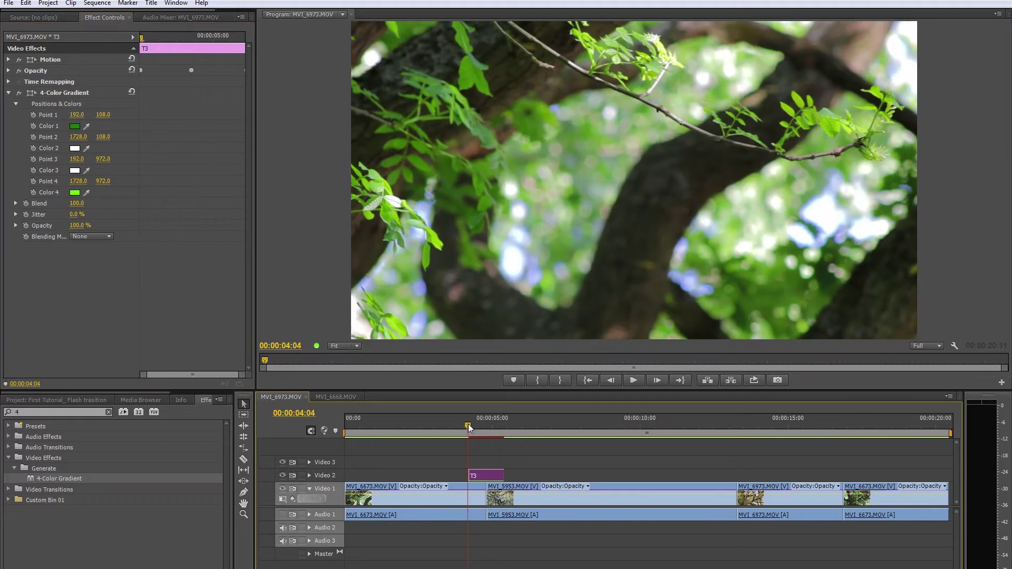
key(space)
key(space)
click(475, 424)
drag(475, 424, 486, 429)
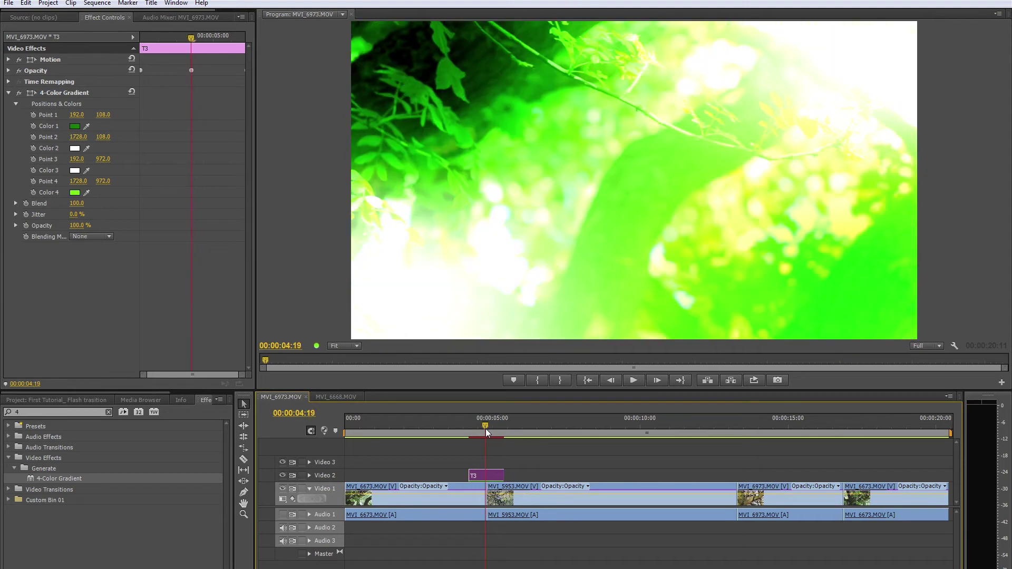
click(8, 93)
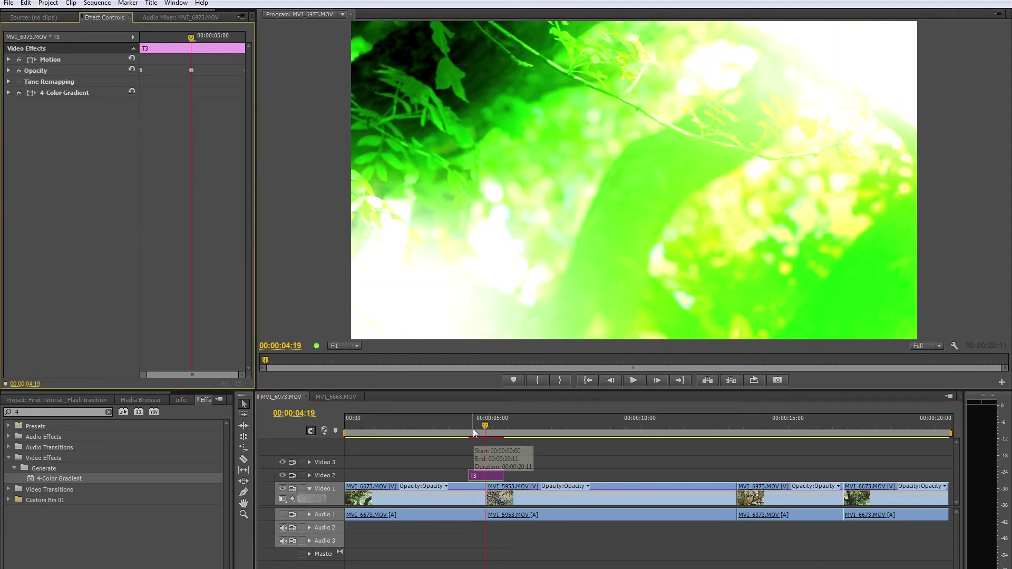
drag(485, 427, 481, 431)
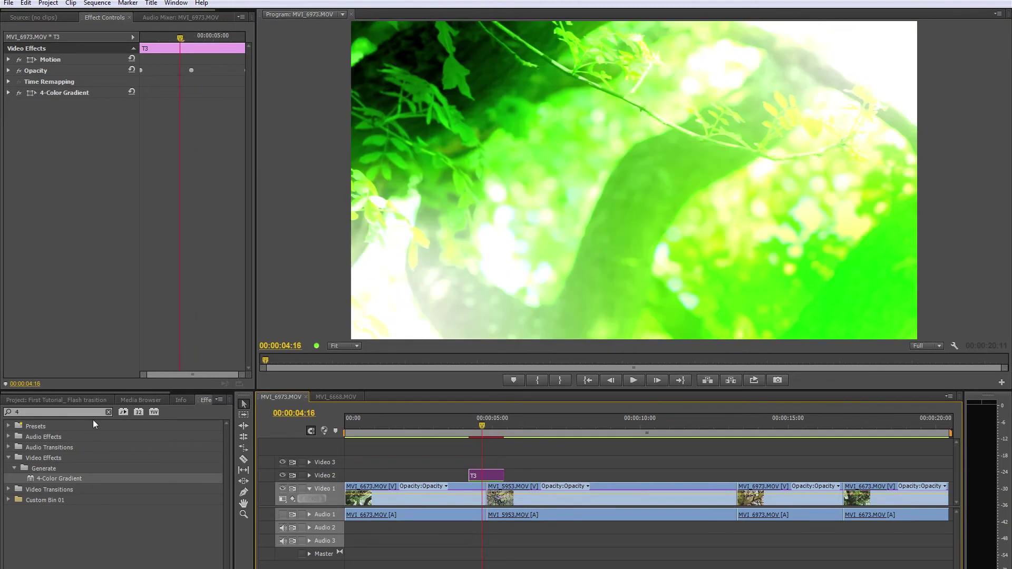
Apply the Brightness & Contrast effect to the T3 clip and move the playhead to the cut at 00:00:04:19.
click(109, 412)
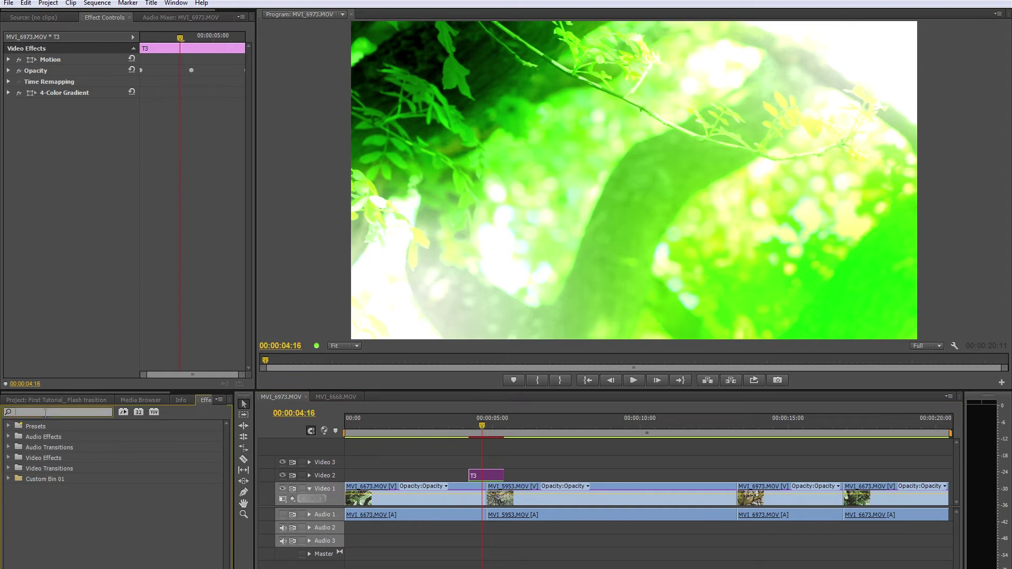
text(BR)
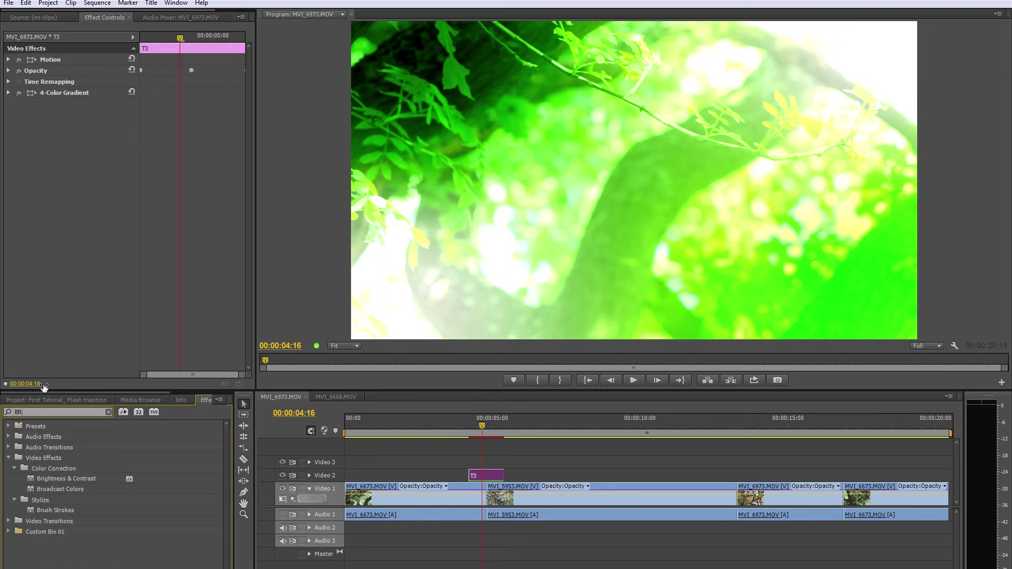
click(54, 481)
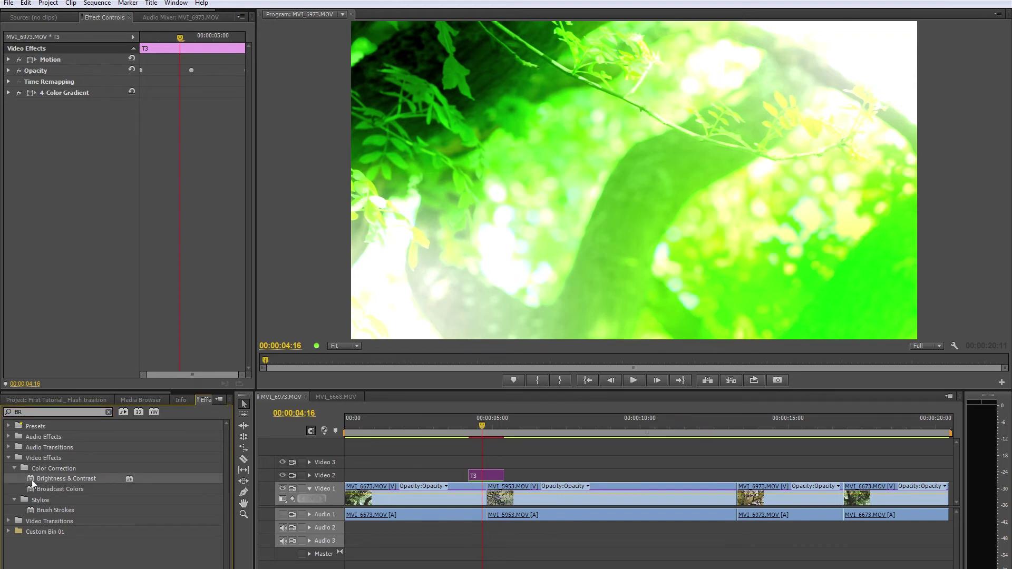
drag(32, 479, 483, 476)
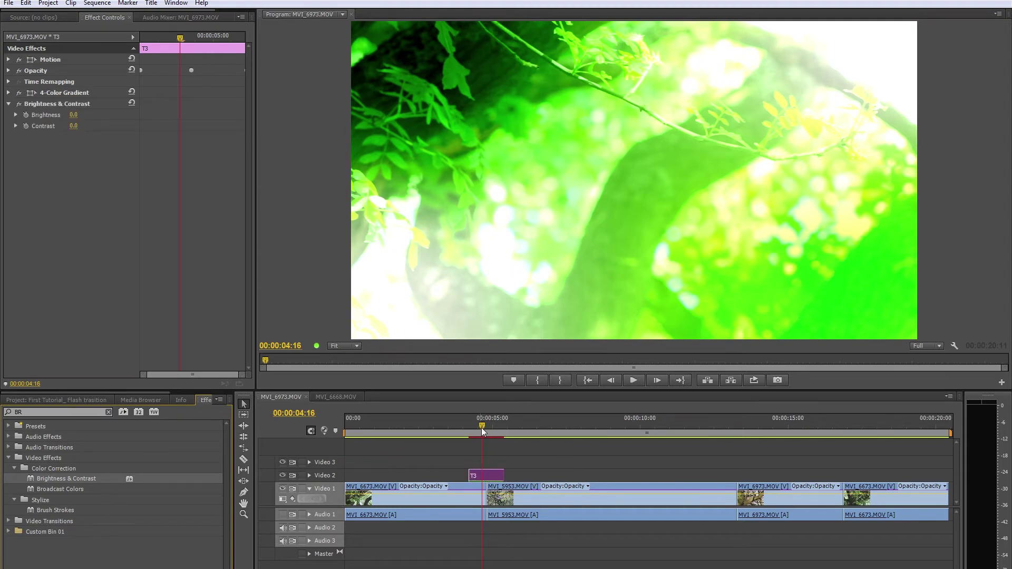
mouse_move(482, 427)
mouse_down()
mouse_move(472, 430)
mouse_move(485, 432)
mouse_up()
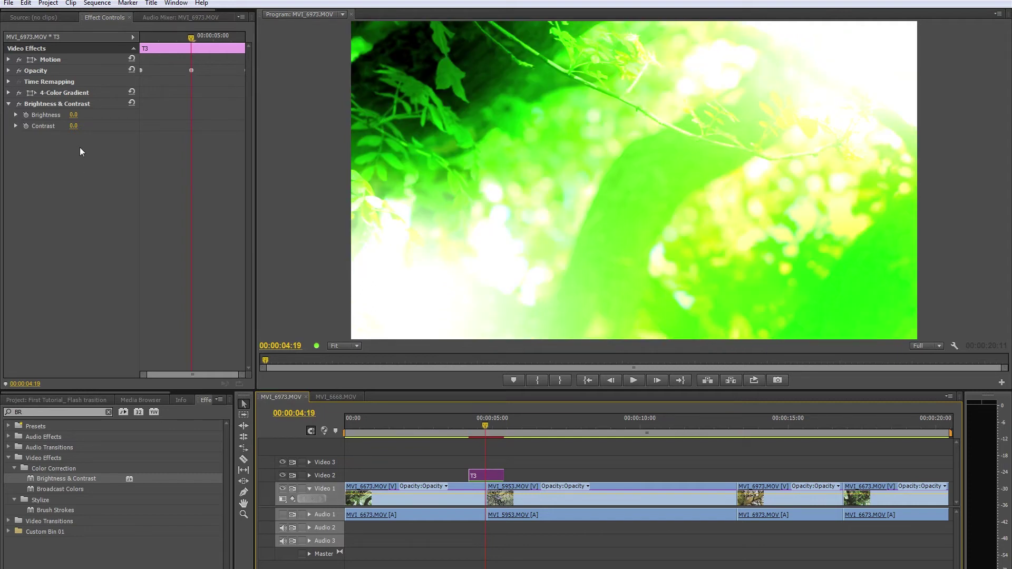
Set the Brightness & Contrast effect on the T3 clip to a brightness of 70 and a contrast of 24.
drag(73, 114, 129, 114)
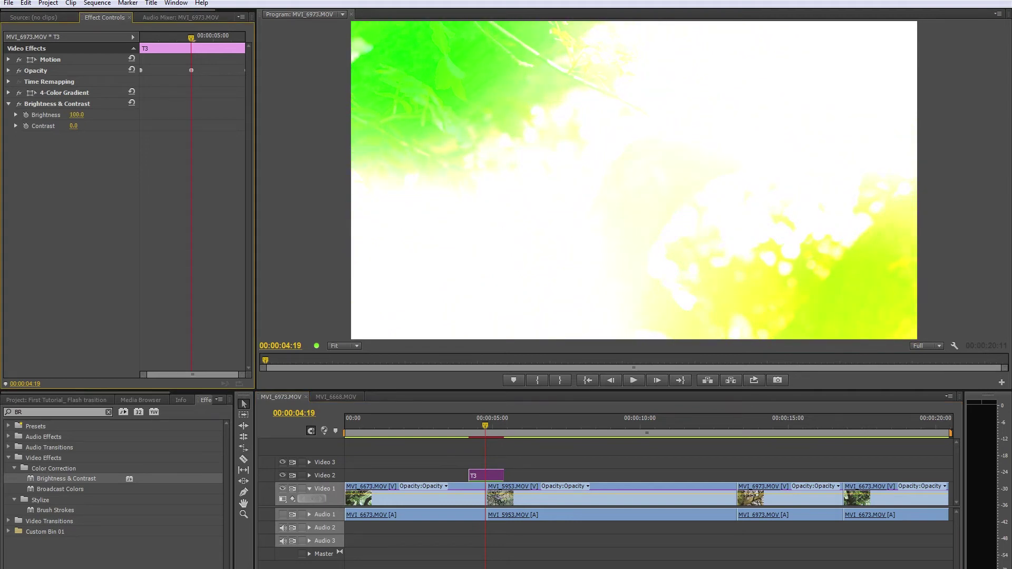
drag(129, 114, 123, 114)
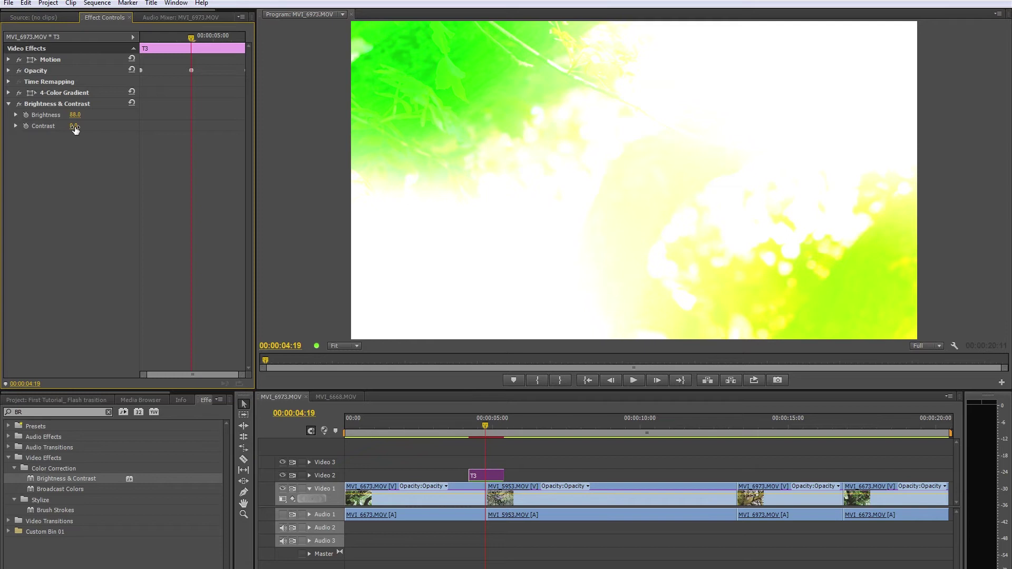
mouse_move(74, 126)
mouse_down()
mouse_move(117, 127)
mouse_move(82, 127)
mouse_up()
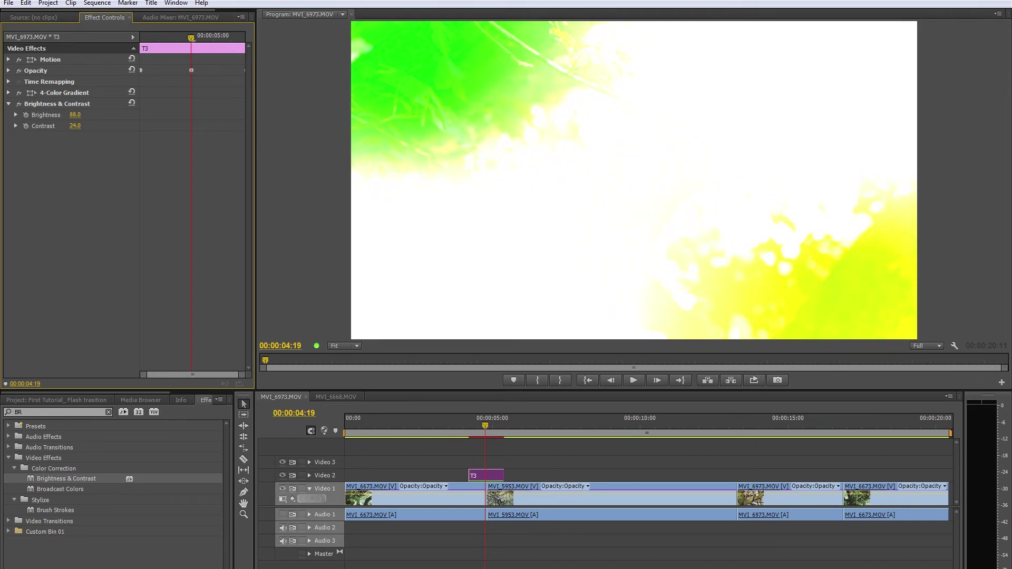
mouse_move(75, 115)
mouse_down()
mouse_move(65, 115)
mouse_move(77, 114)
mouse_up()
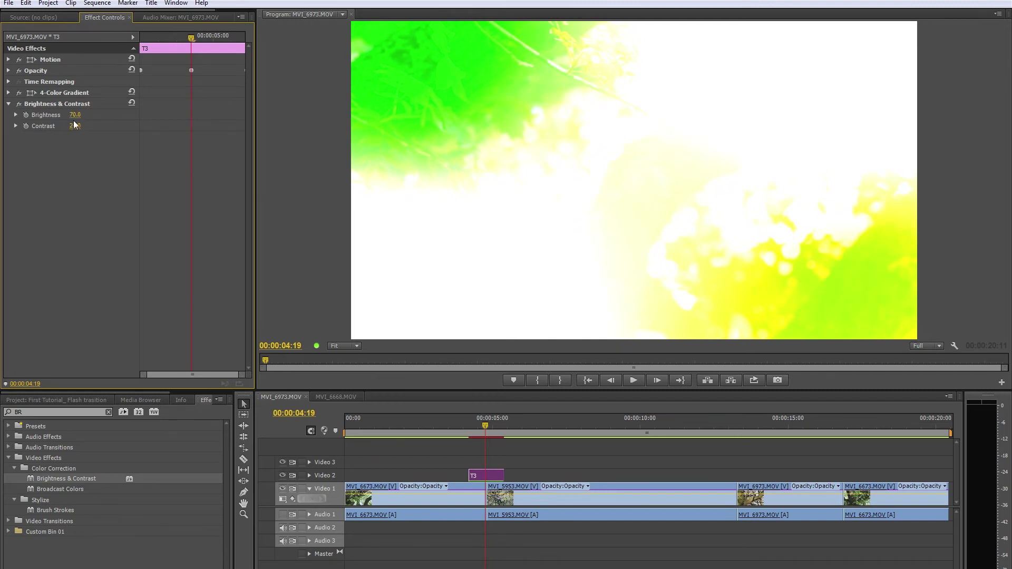
Play the flash from just before the T3 clip several times to inspect the brightened transition across the first cut.
click(464, 427)
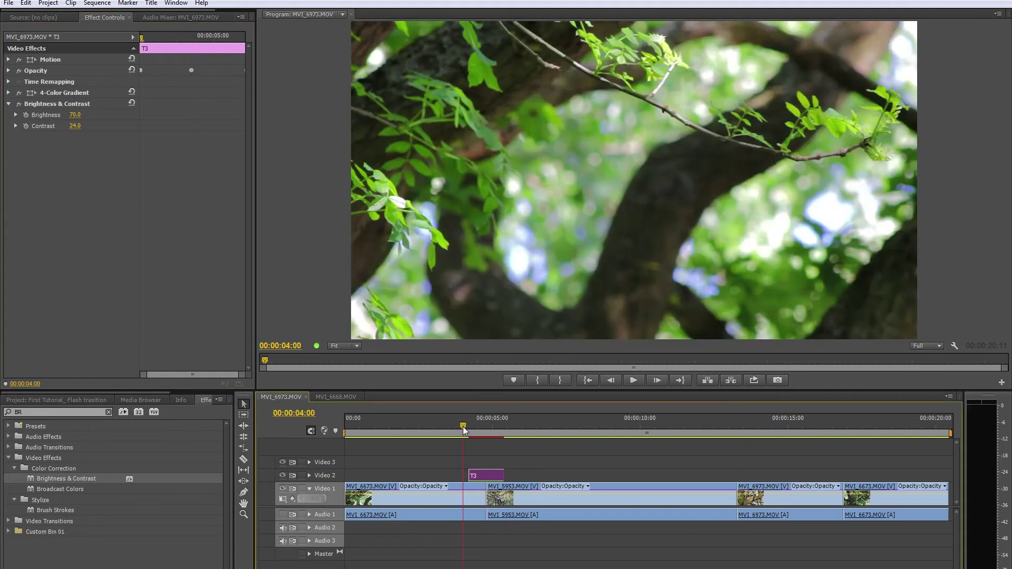
key(space)
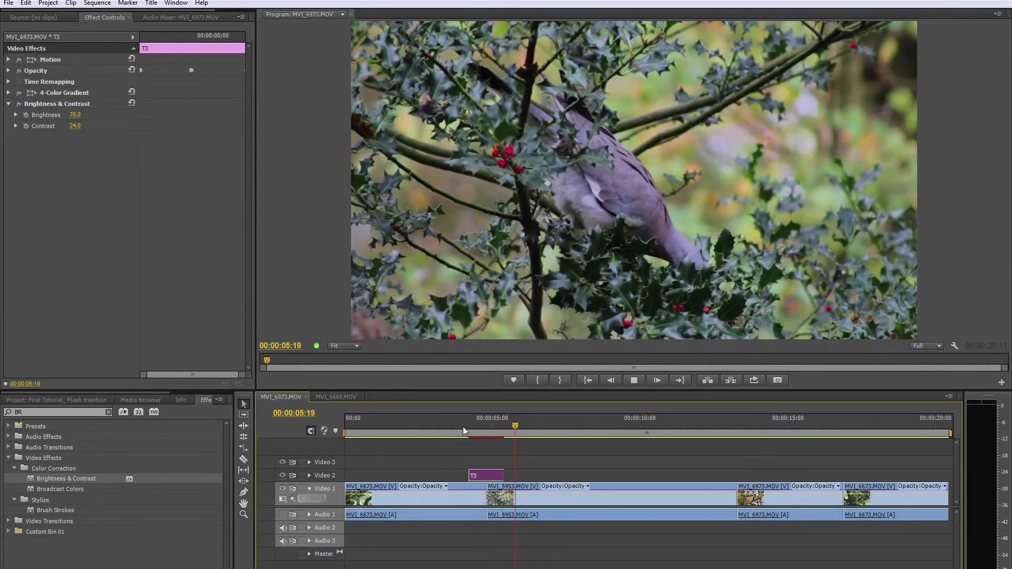
click(462, 426)
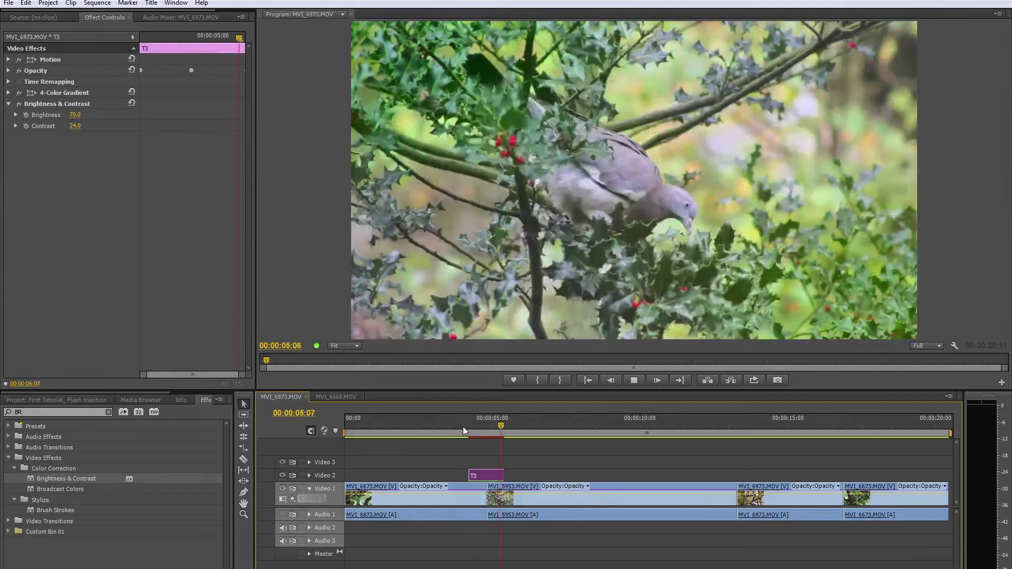
click(463, 425)
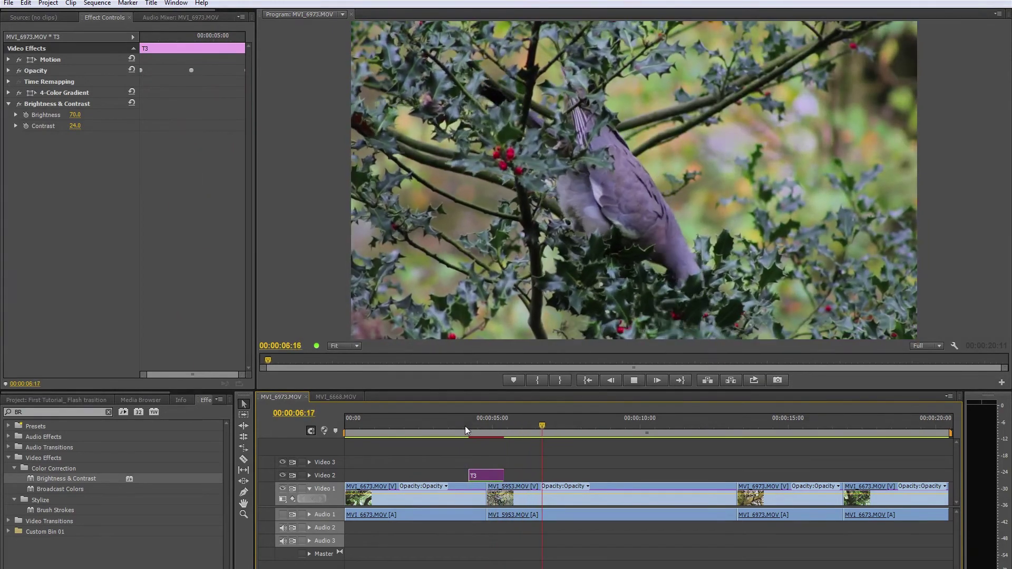
drag(465, 425, 469, 425)
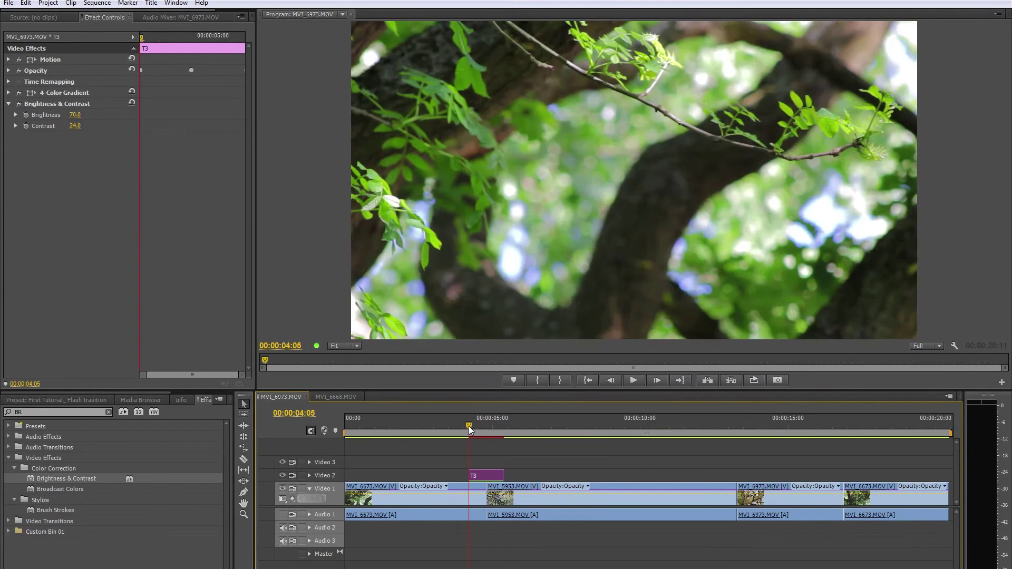
Clear the effects search, bring up the project items and move the playhead to 00:00:04:03.
click(109, 412)
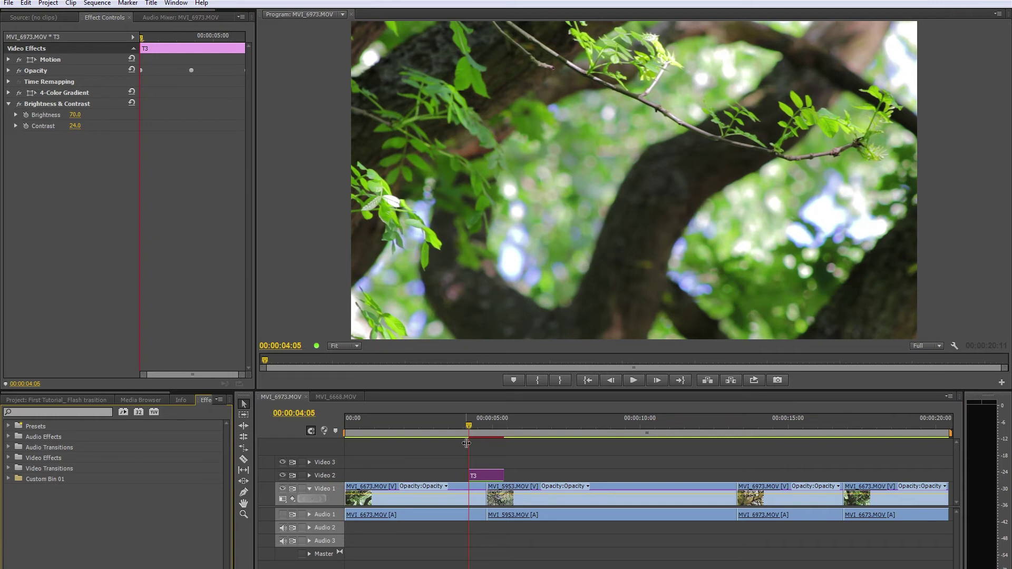
click(52, 399)
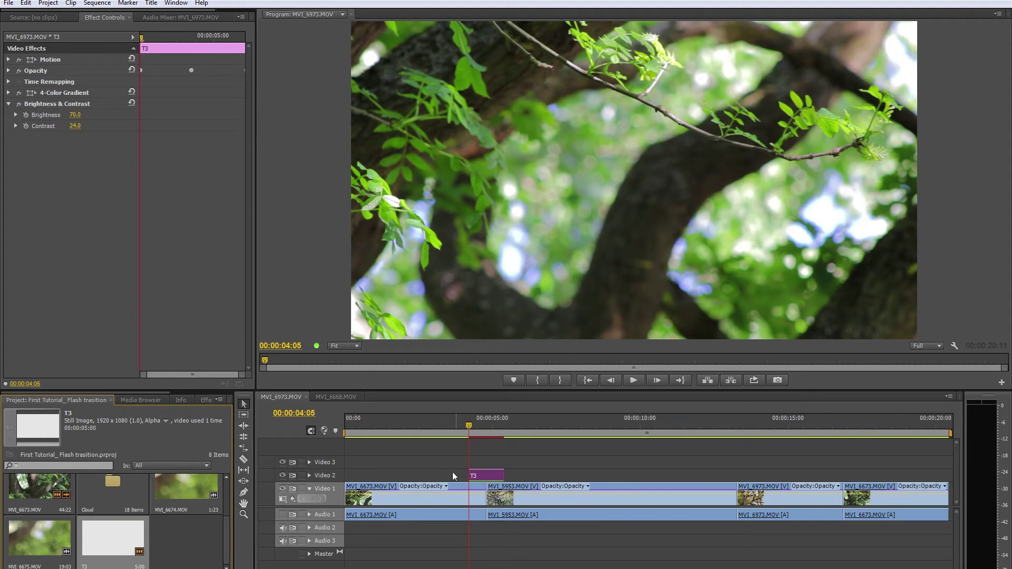
click(467, 430)
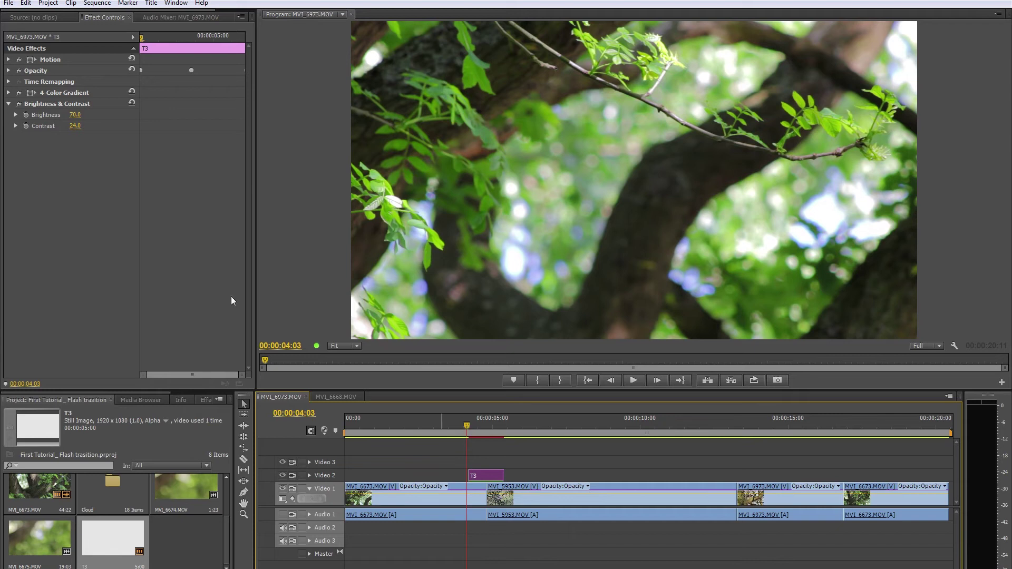
Save the T3 clip's Opacity, 4-Color Gradient and Brightness & Contrast settings together as a Scale-type preset named T3.
click(37, 71)
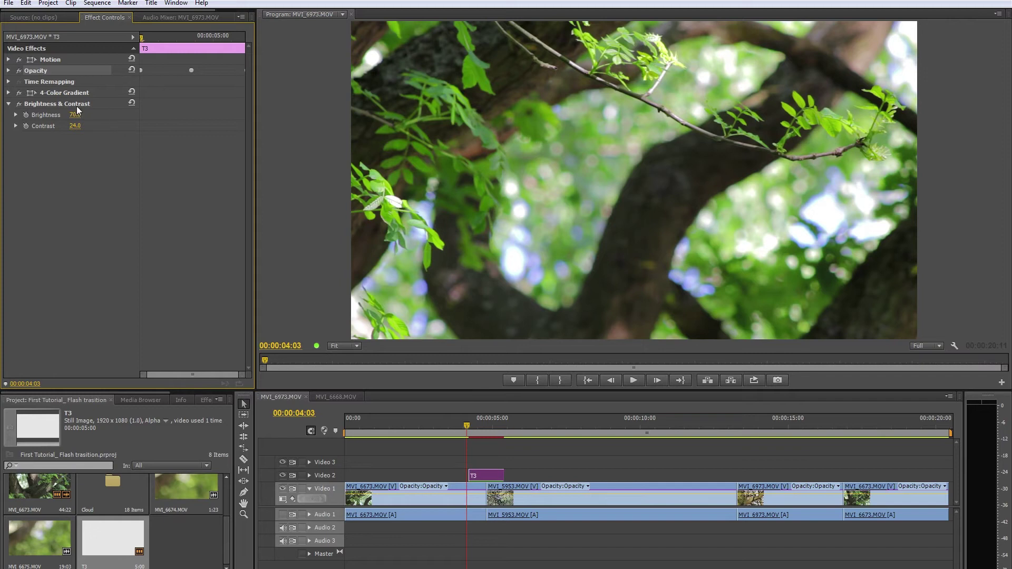
click(55, 93)
click(49, 104)
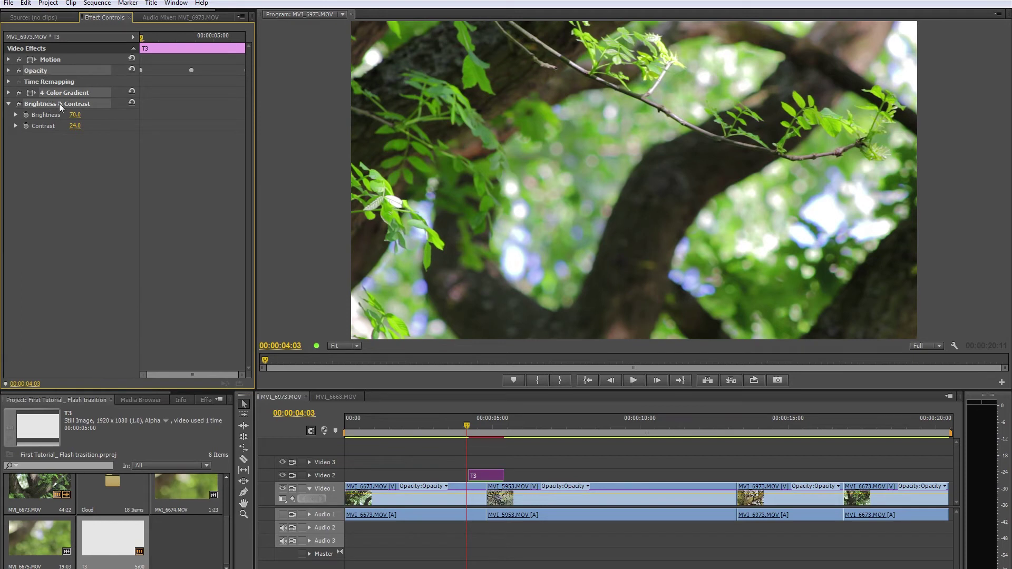
right_click(50, 106)
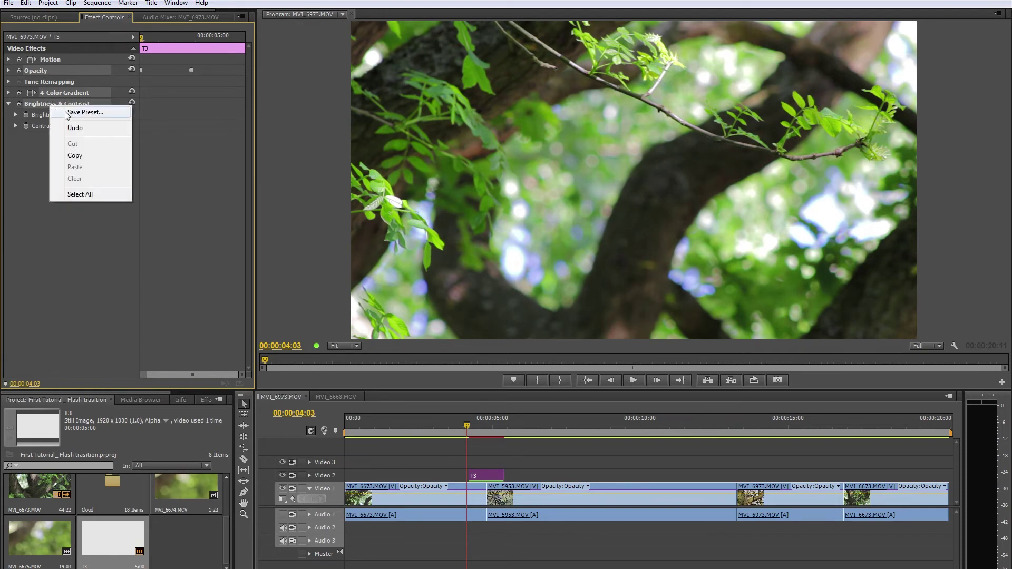
click(73, 113)
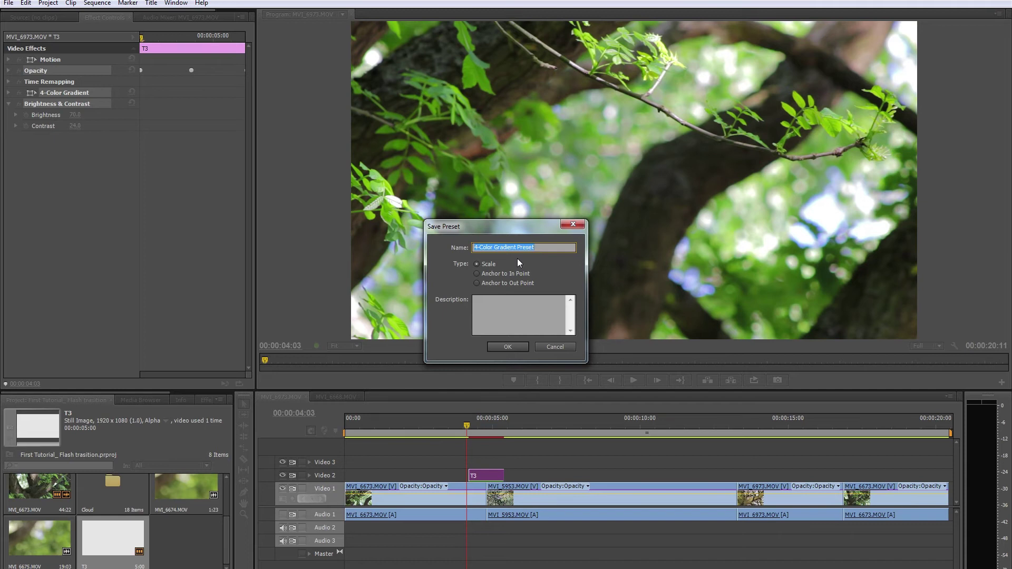
text(T3)
click(504, 349)
click(504, 348)
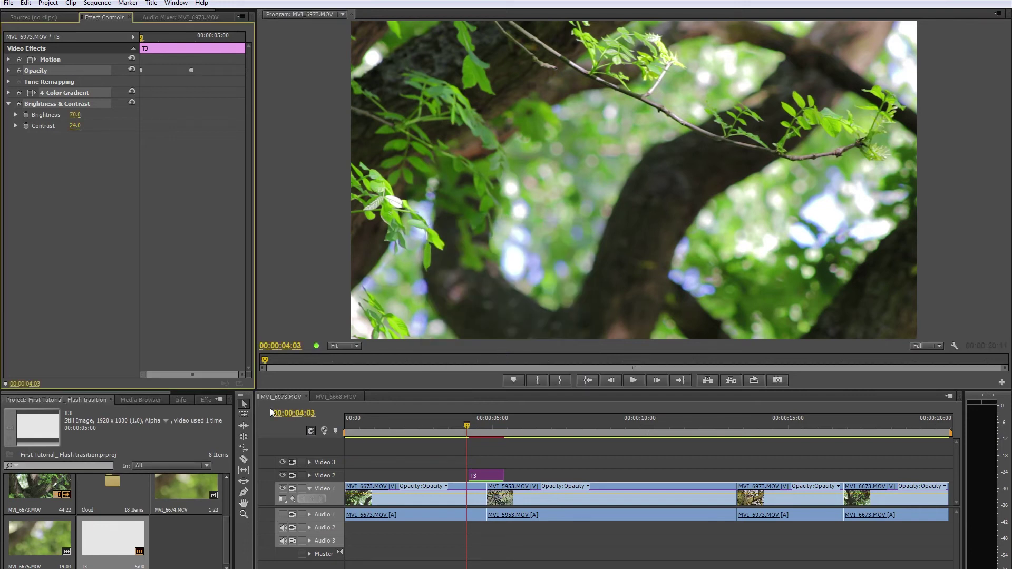
Expand the effect presets and locate the saved T3 preset.
click(205, 400)
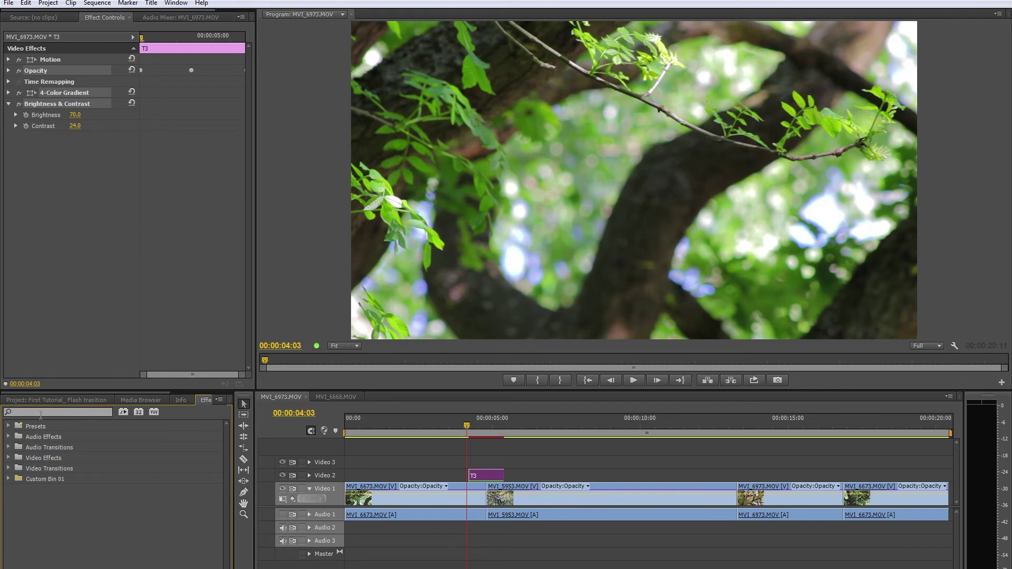
click(7, 425)
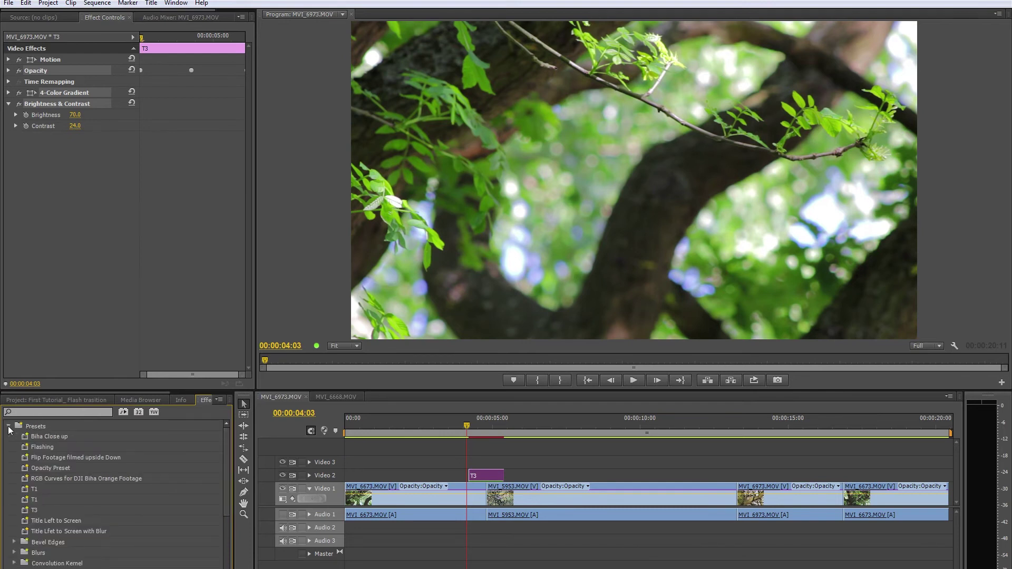
click(36, 510)
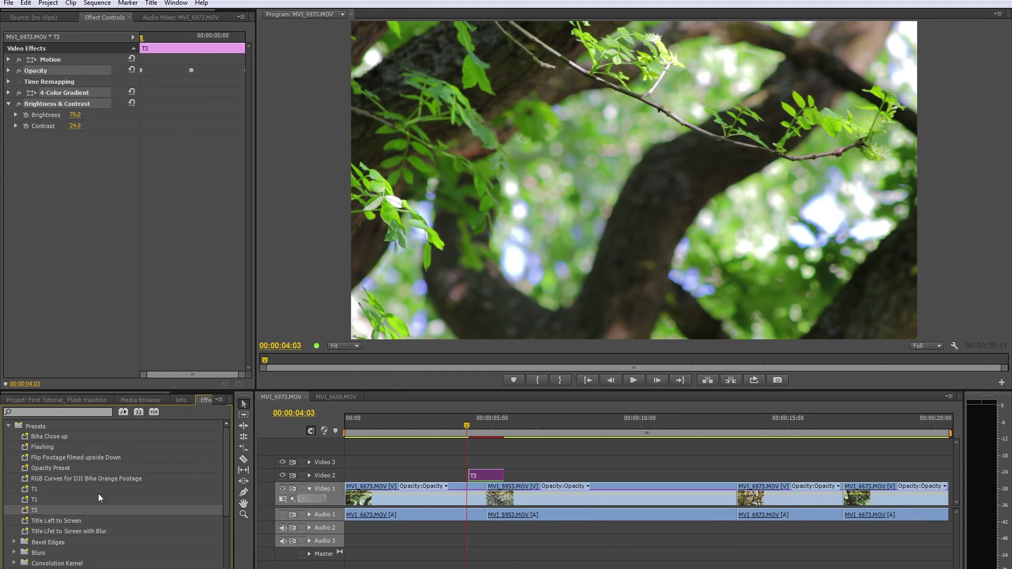
Place another T3 title on Video 2 over the cut between MVI_5953.MOV and MVI_6973.MOV and trim it to about half a second.
click(58, 400)
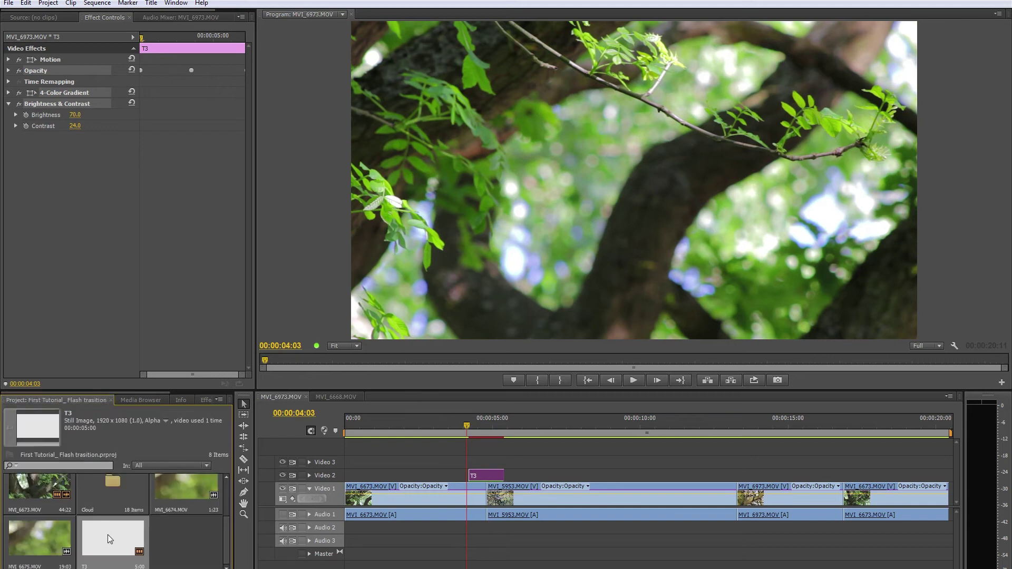
drag(107, 534, 729, 479)
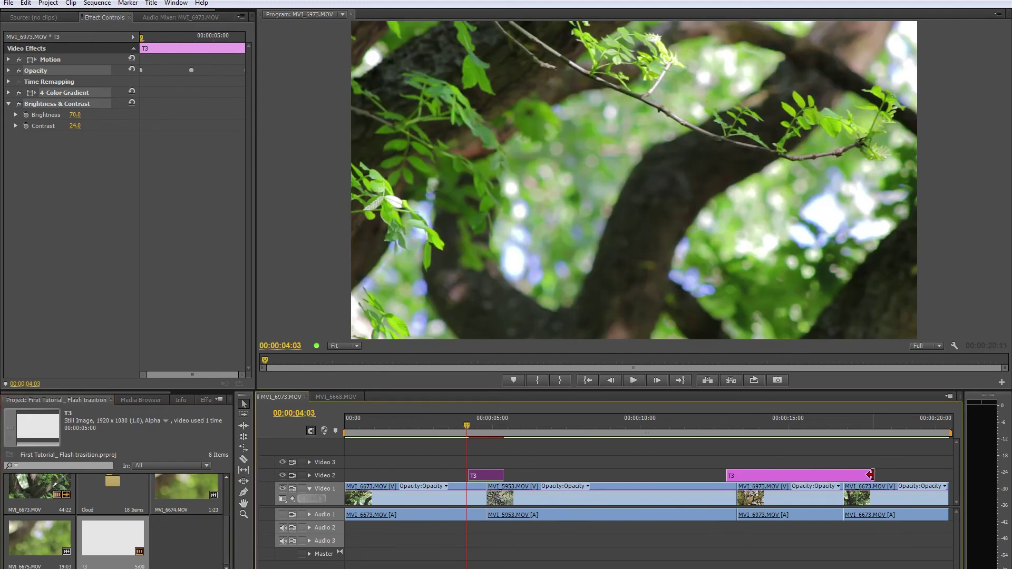
drag(870, 476, 740, 472)
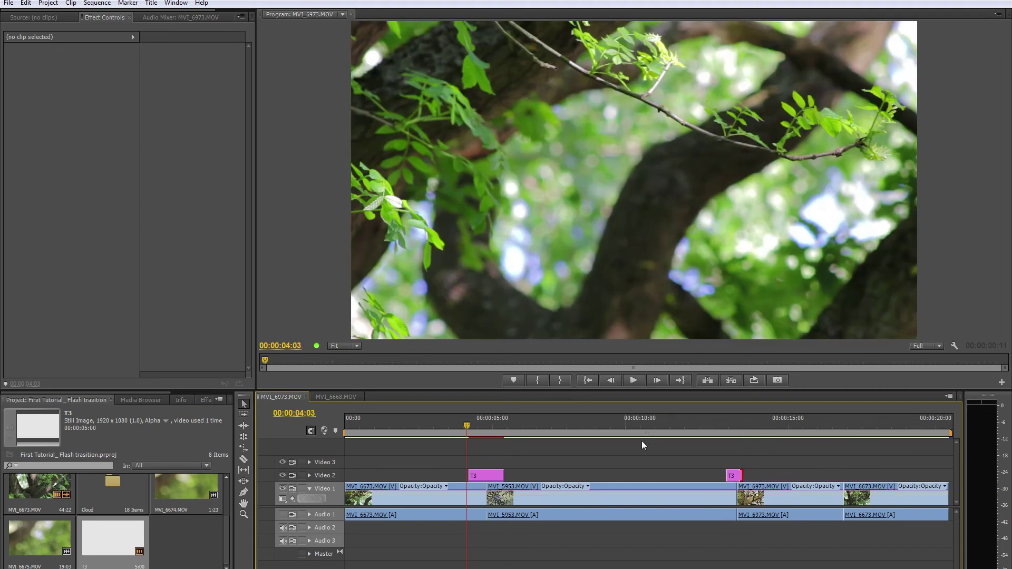
Shorten and position the new T3 clip so it straddles the second cut, making it about 0.3 seconds long.
click(719, 425)
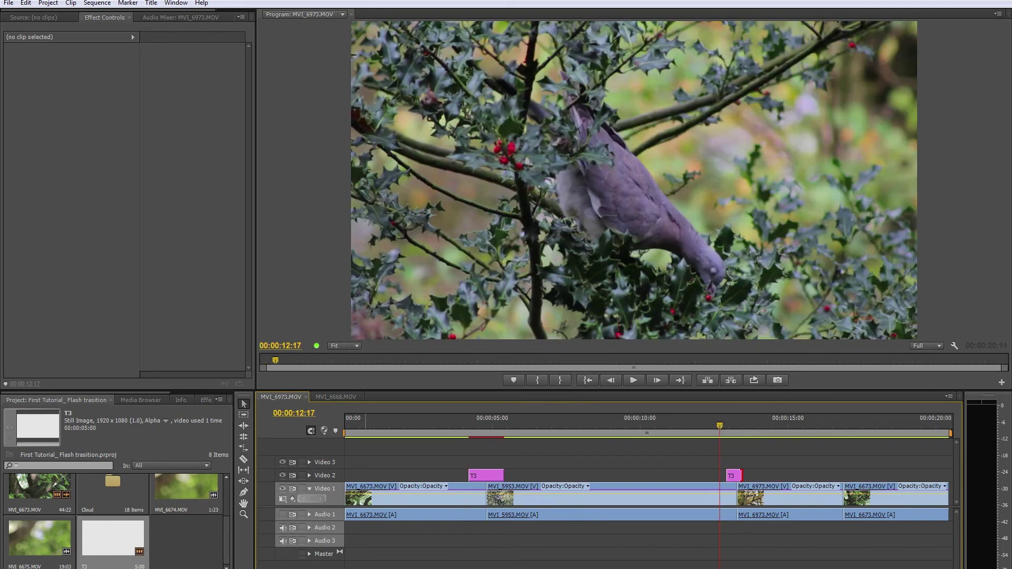
key(equal)
key(equal)
key(equal)
key(equal)
key(equal)
key(equal)
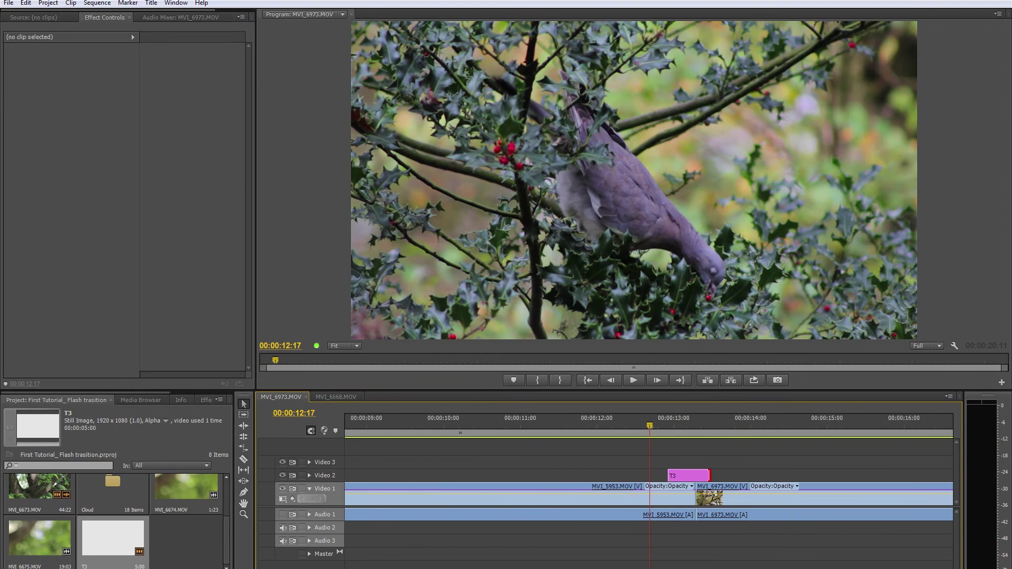
click(698, 475)
drag(699, 480, 714, 477)
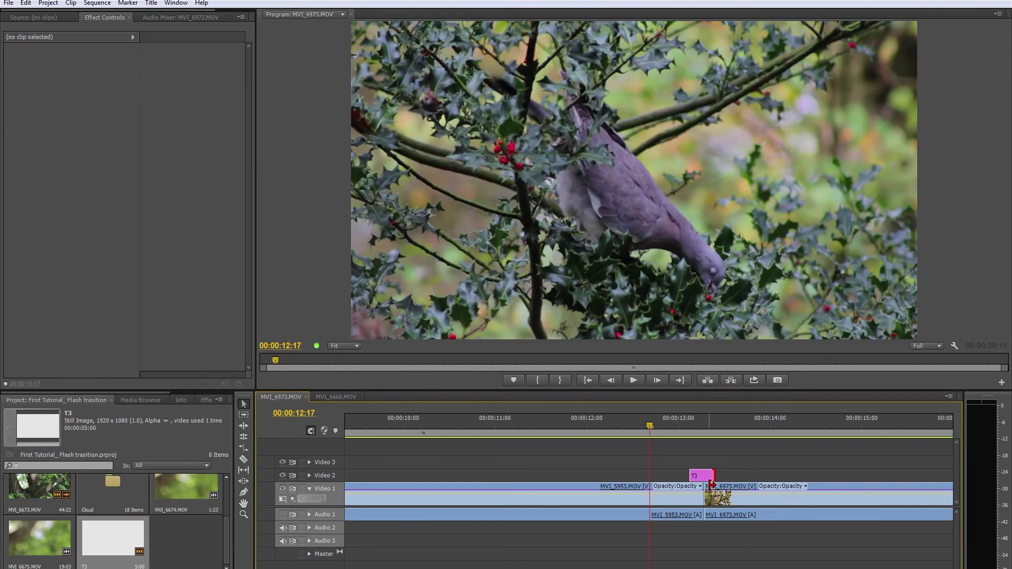
Apply the T3 preset to the new T3 clip over the second cut and select the clip.
click(203, 399)
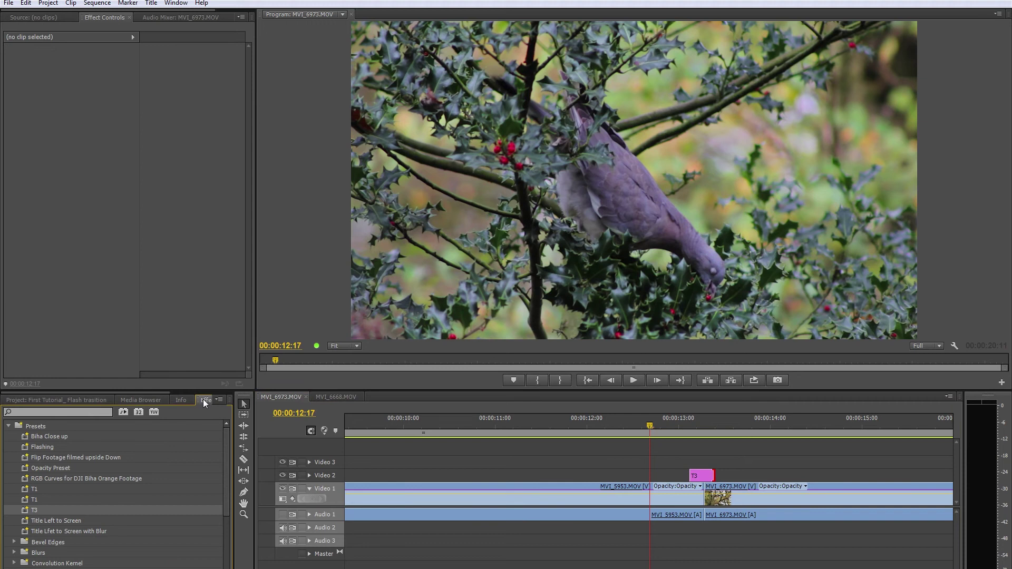
drag(46, 513, 709, 477)
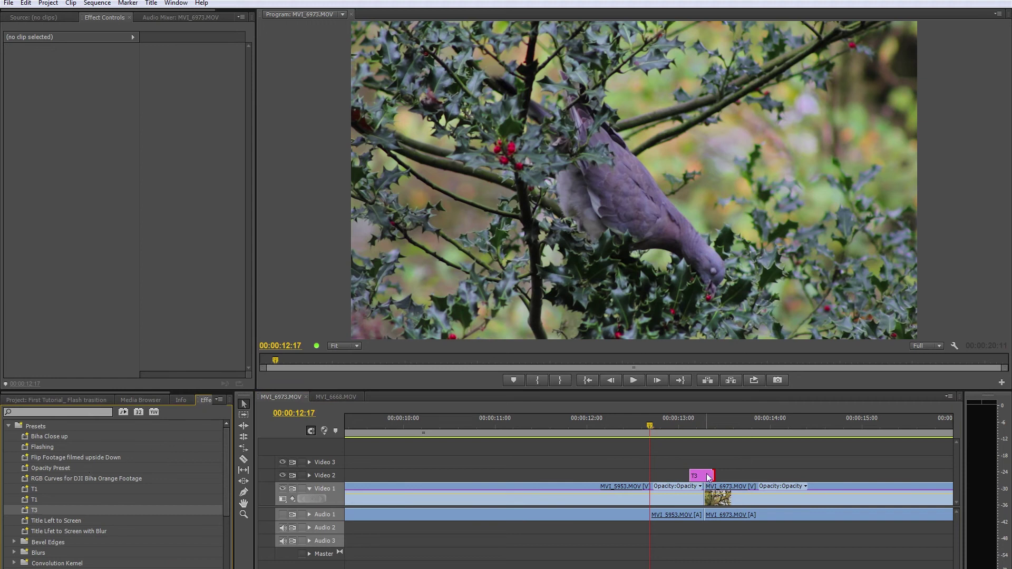
click(30, 509)
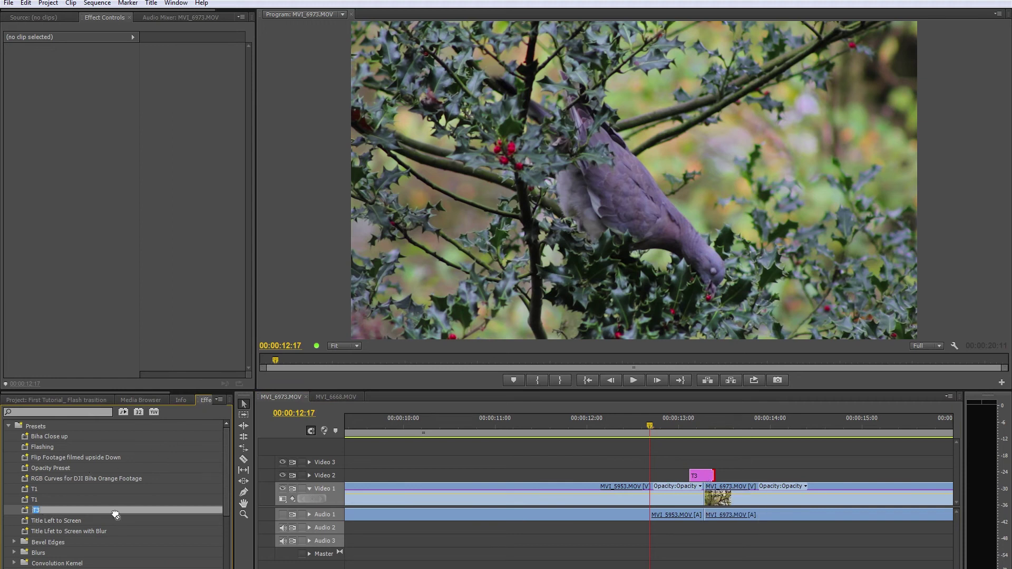
click(703, 476)
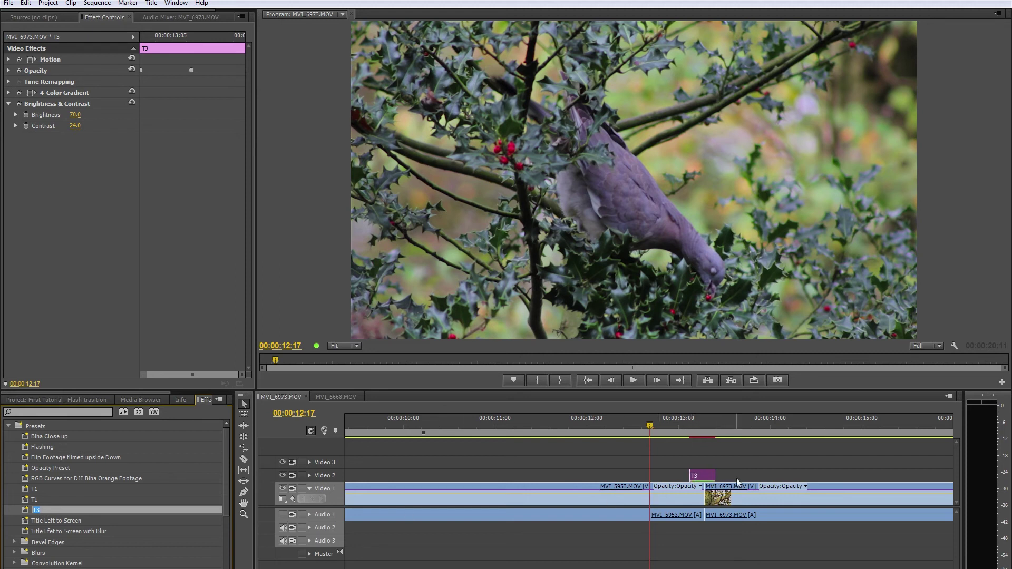
click(702, 476)
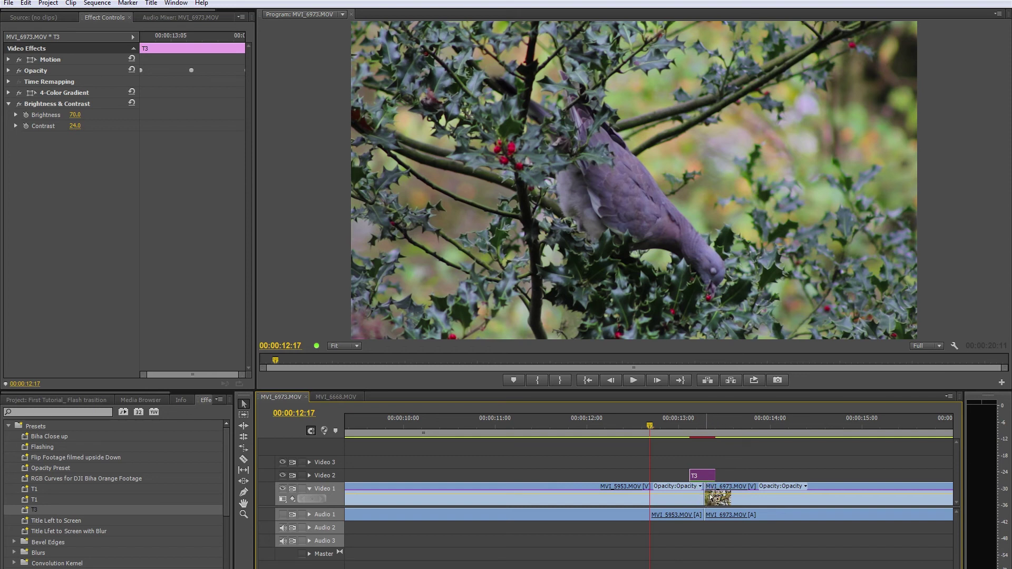
Play repeatedly from 00:00:13:02 to inspect the preset flash across the cut from the bird to the squirrel.
click(686, 427)
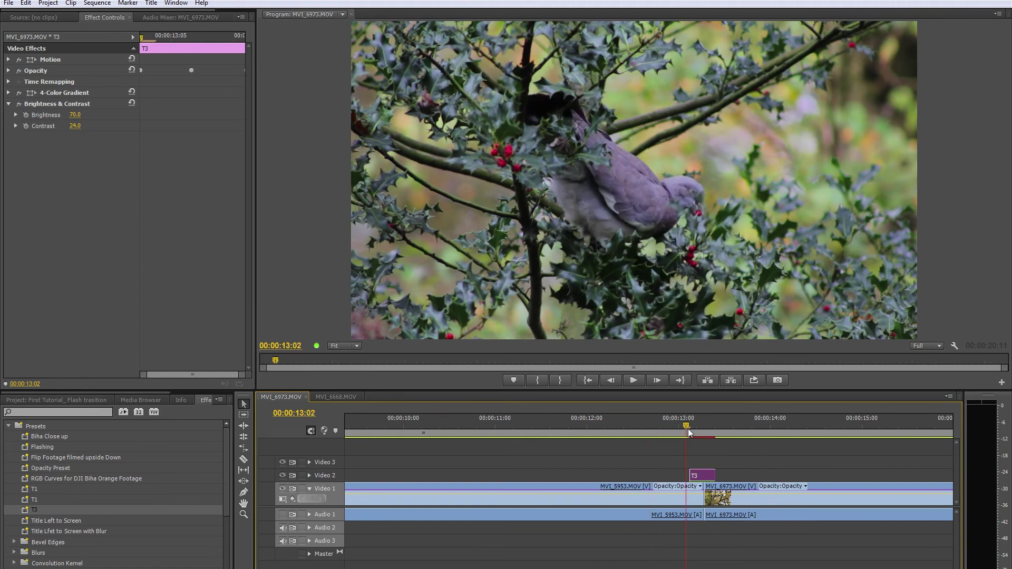
key(space)
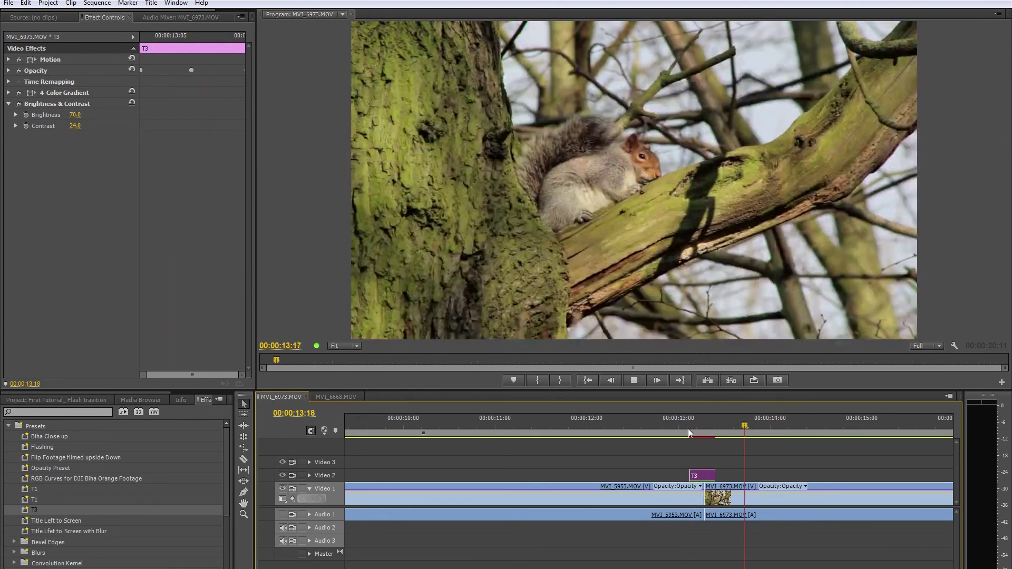
key(space)
key(space)
key(space)
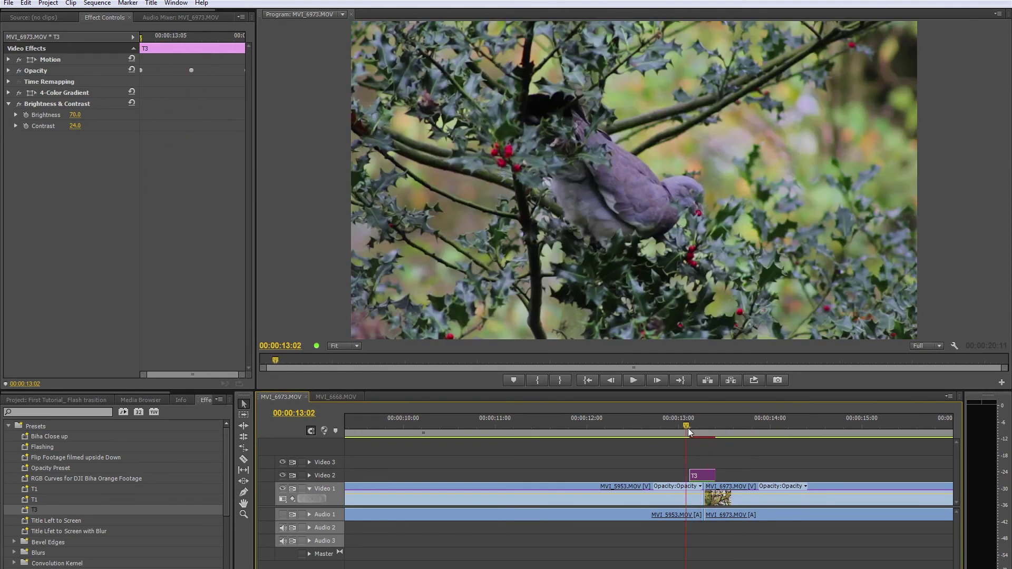
key(space)
key(space)
key(space)
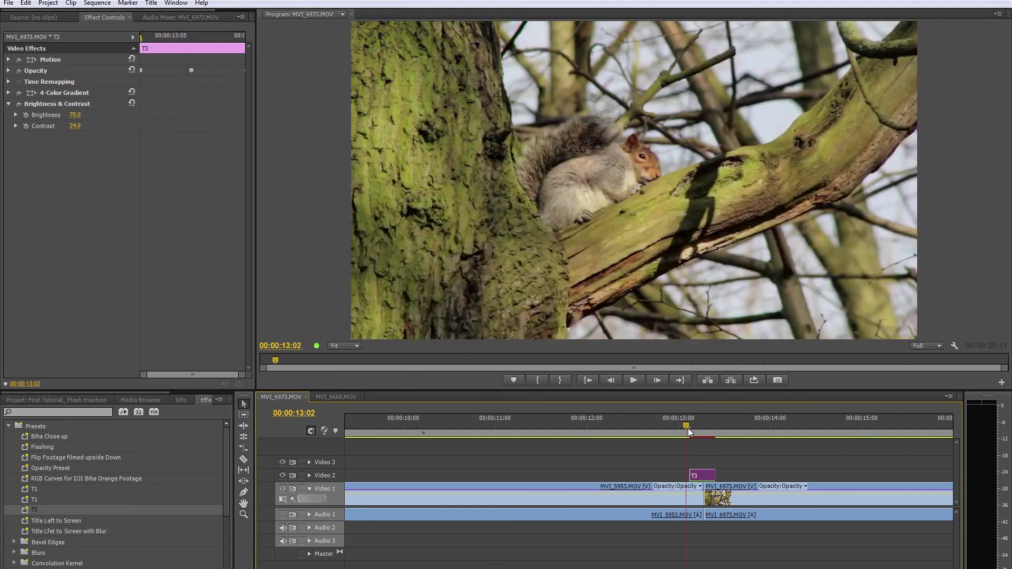
Extend both ends of the T3 clip over the second cut so that it lasts about 1.9 seconds.
key(space)
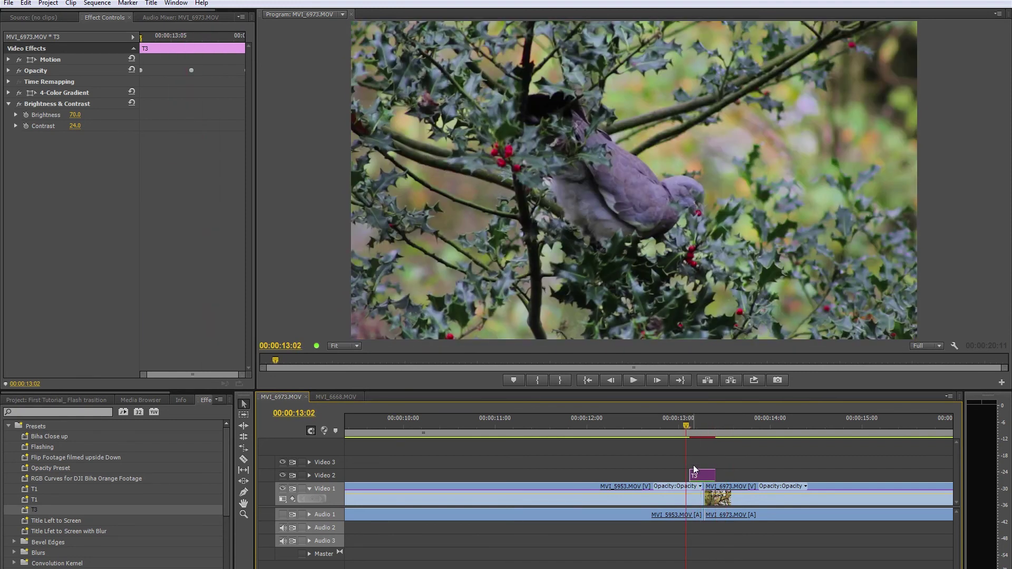
drag(713, 475, 790, 476)
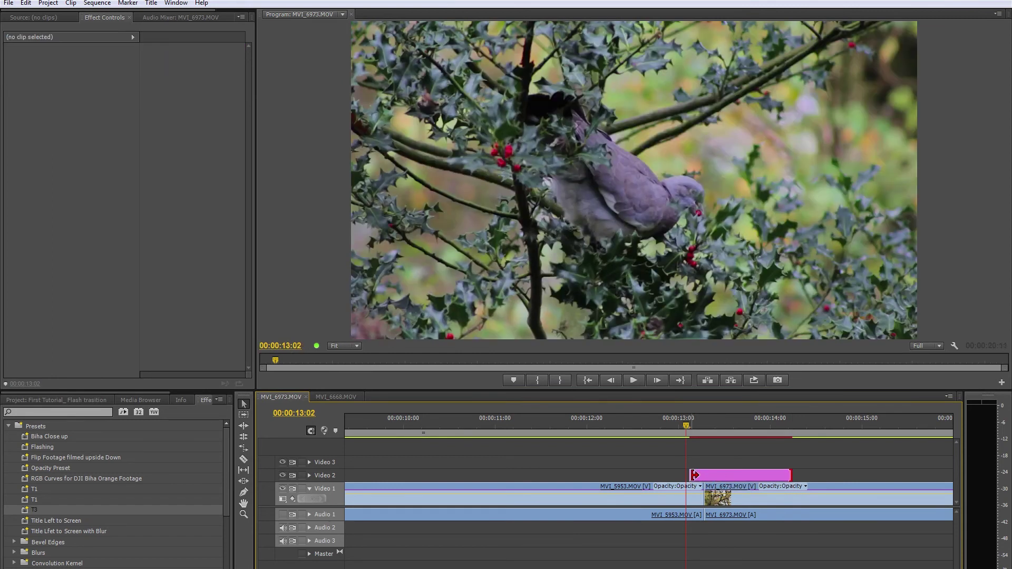
drag(690, 476, 629, 476)
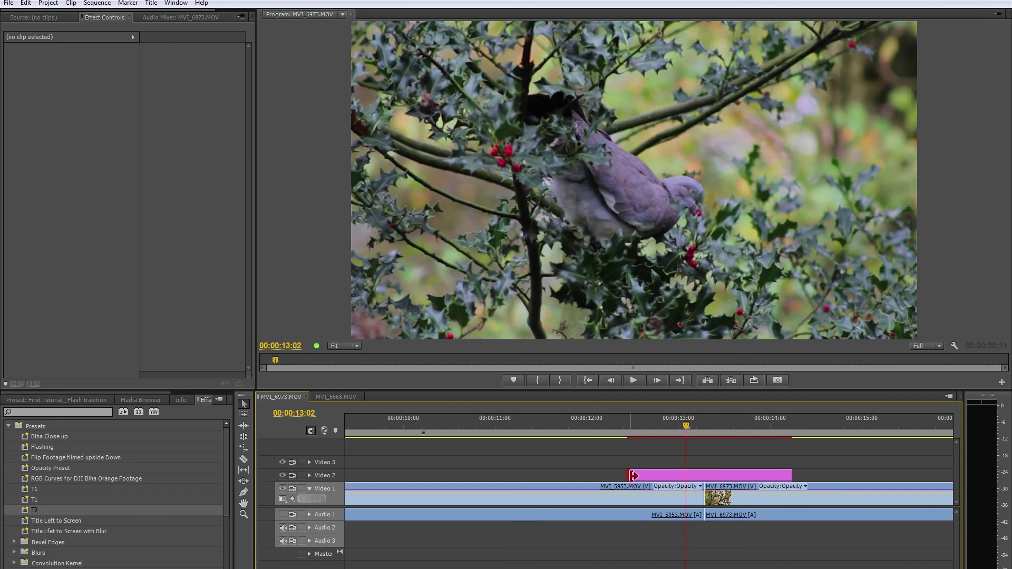
drag(631, 477, 622, 477)
drag(688, 428, 690, 428)
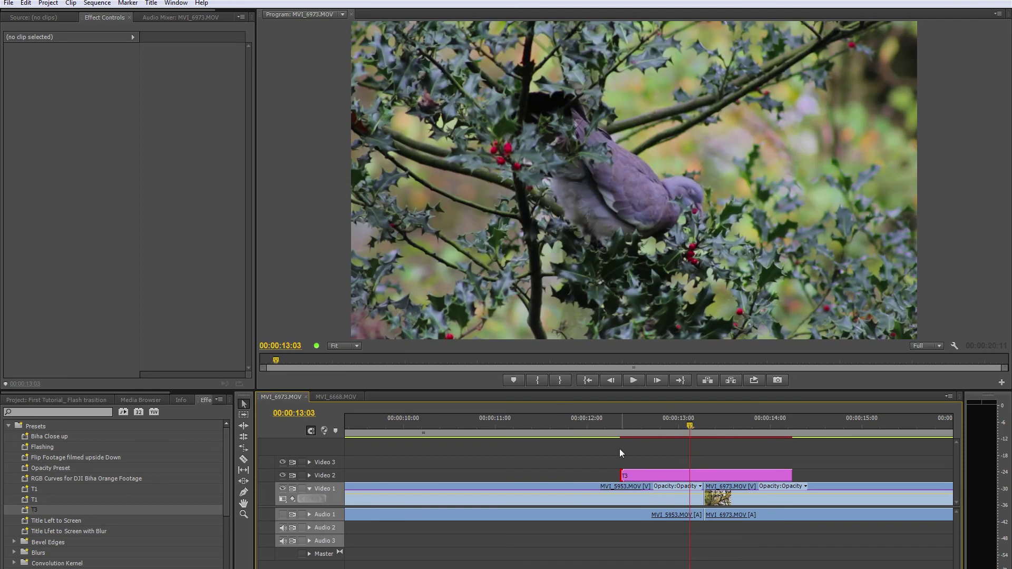
Remove 4-Color Gradient and Brightness & Contrast from the lengthened T3 clip and reapply the T3 preset.
click(656, 476)
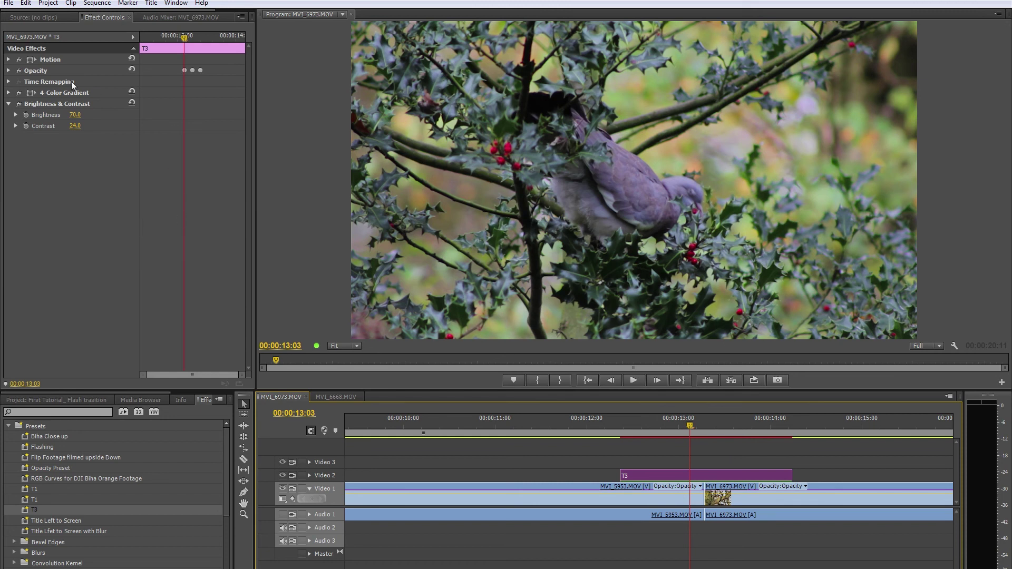
click(63, 94)
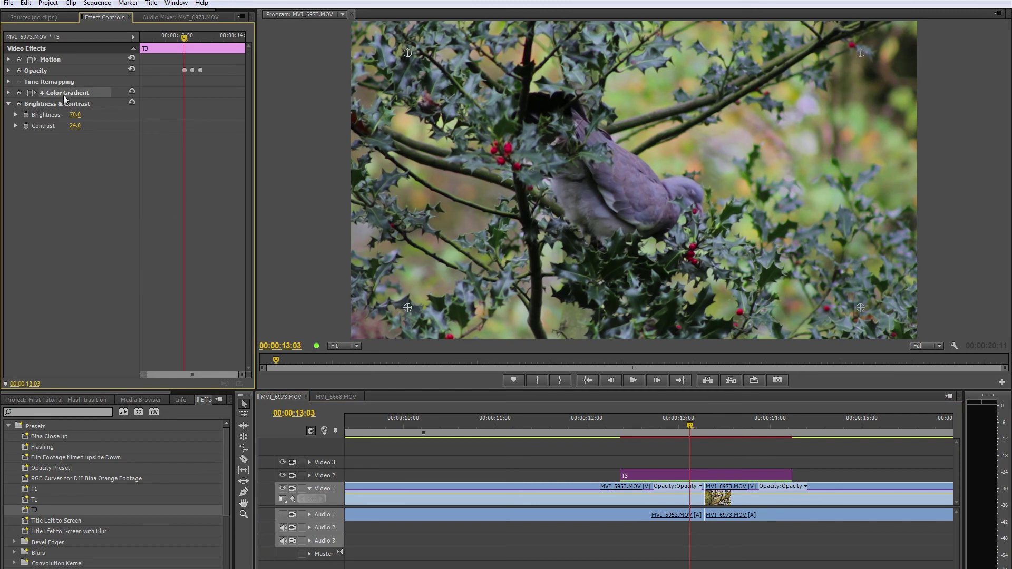
key(Delete)
click(58, 94)
key(Delete)
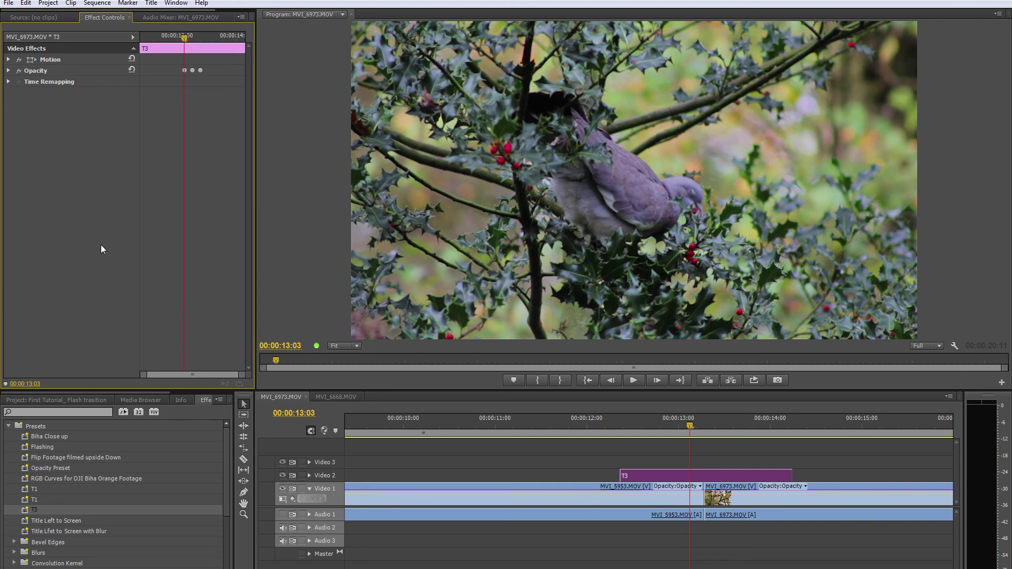
drag(25, 510, 694, 478)
Play twice from about 00:00:12:08 to inspect the longer flash across the second cut.
click(617, 424)
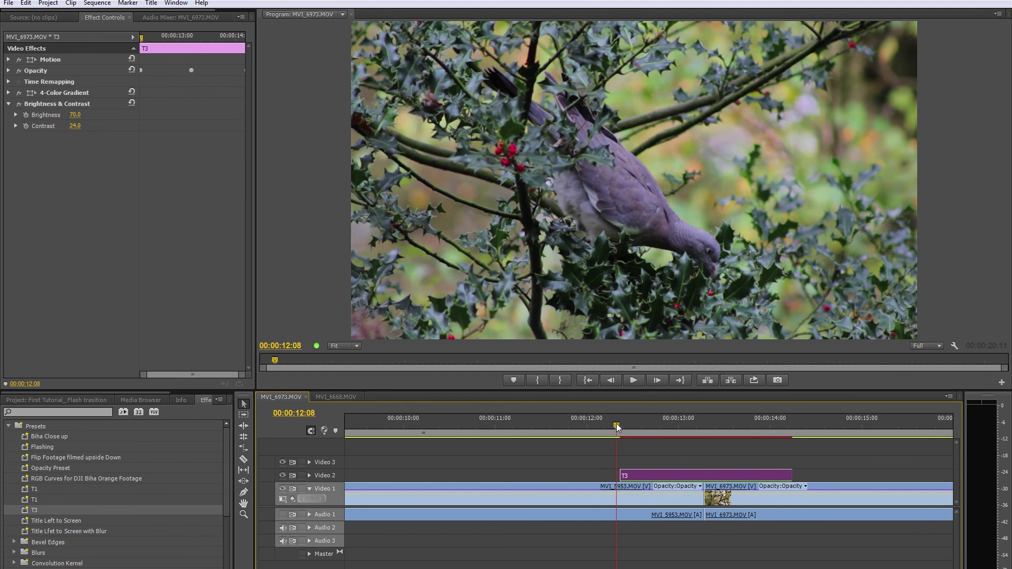
key(space)
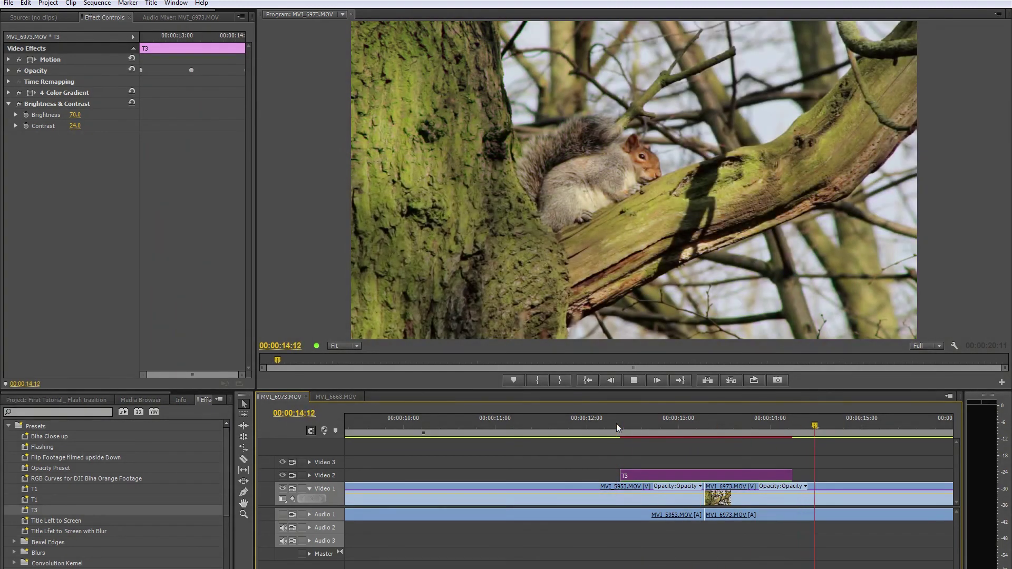
click(615, 422)
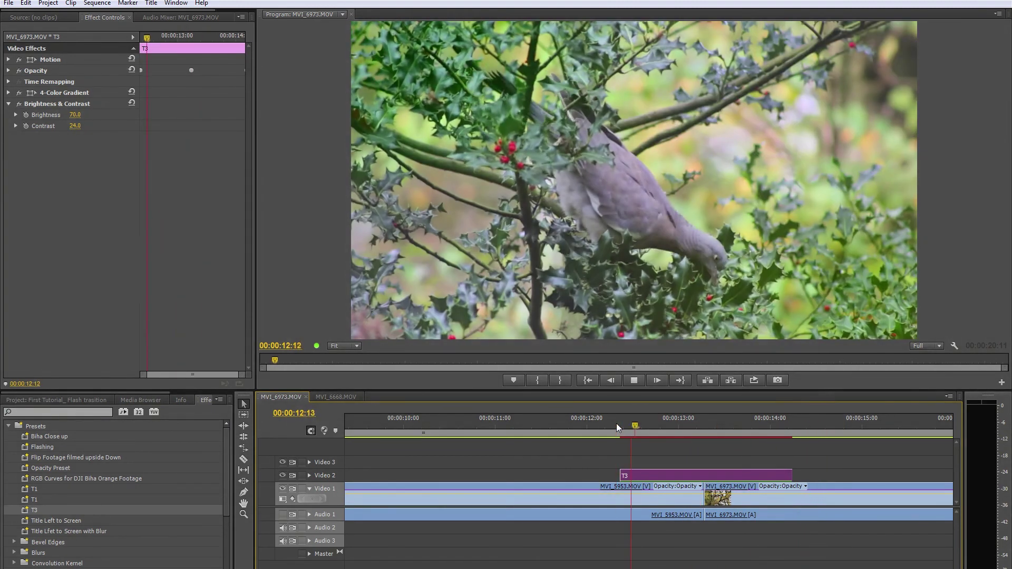
key(space)
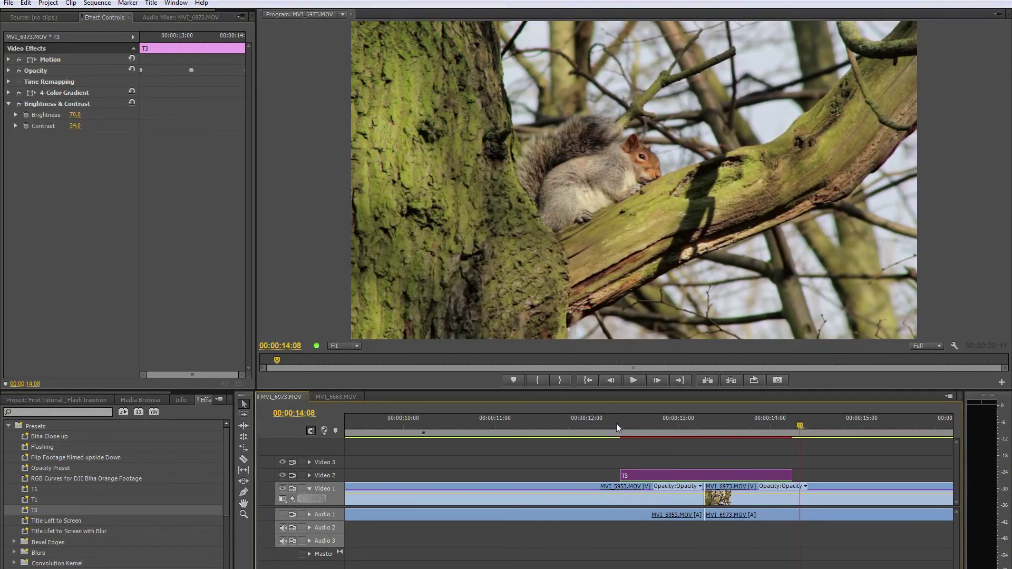
Trim both ends of the T3 clip to about 0.55 seconds around the second cut and apply the T3 preset again.
drag(620, 475, 675, 475)
drag(785, 474, 724, 475)
click(710, 476)
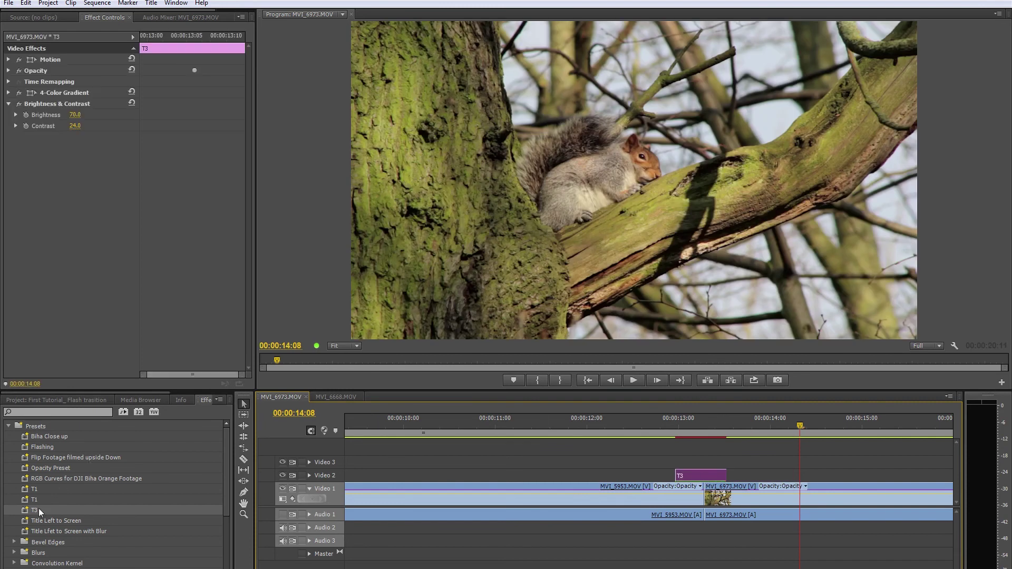
drag(27, 512, 693, 478)
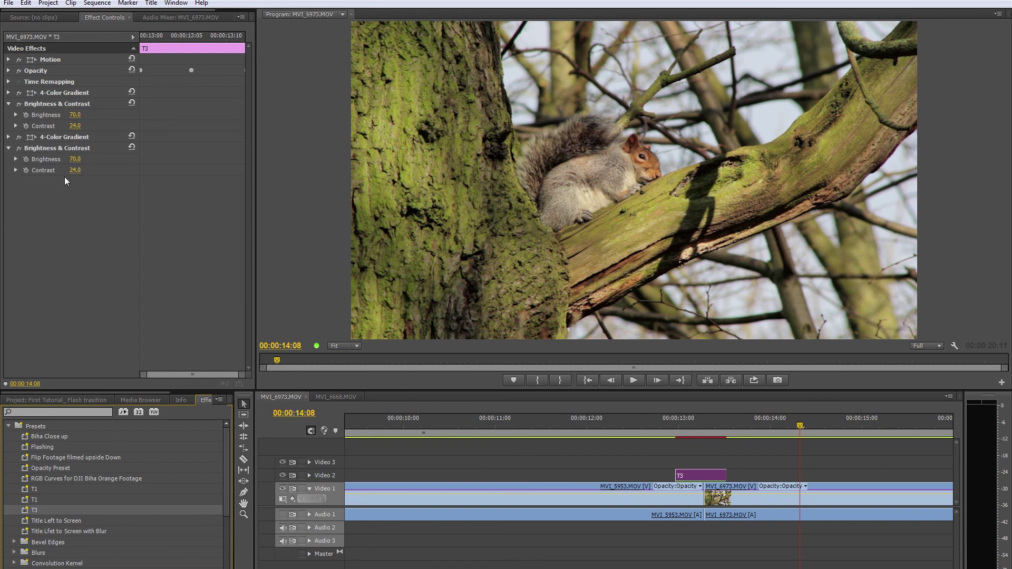
Play from 00:00:12:22 to inspect the flash with the doubled effects, then return to that time.
click(668, 426)
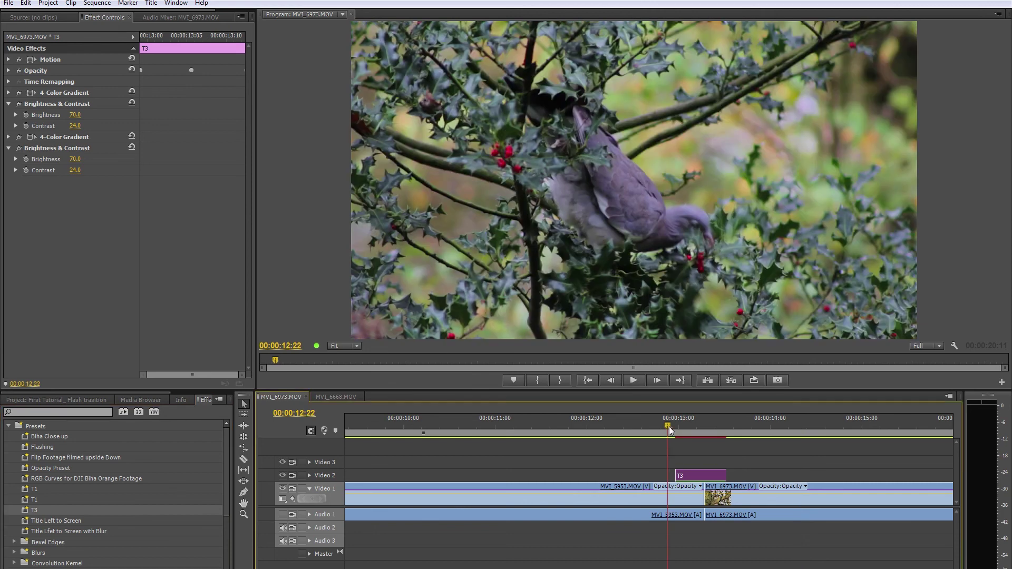
key(space)
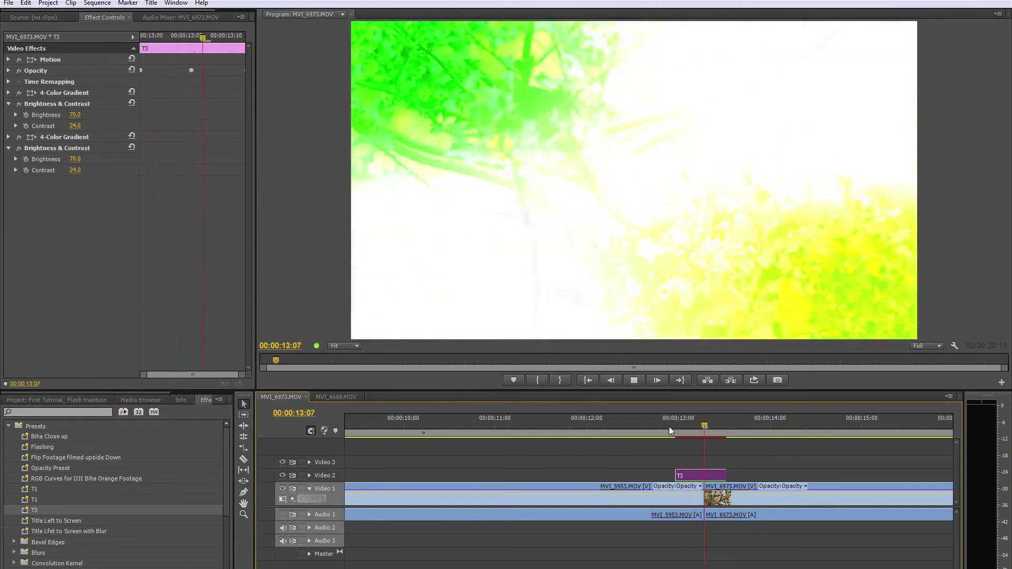
click(669, 426)
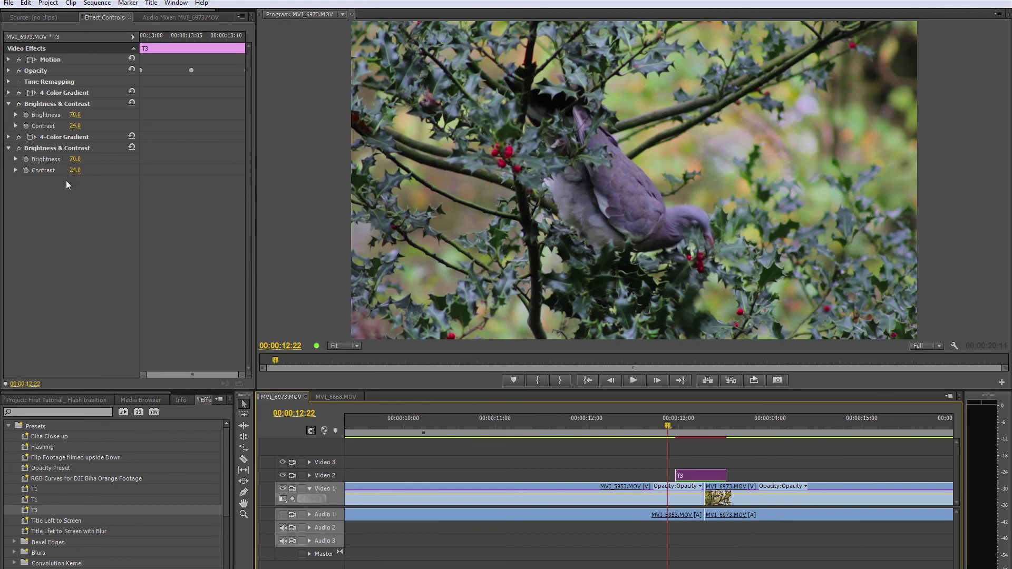
Delete the first Brightness & Contrast and the first 4-Color Gradient from the T3 clip to remove the duplicate effects.
click(46, 104)
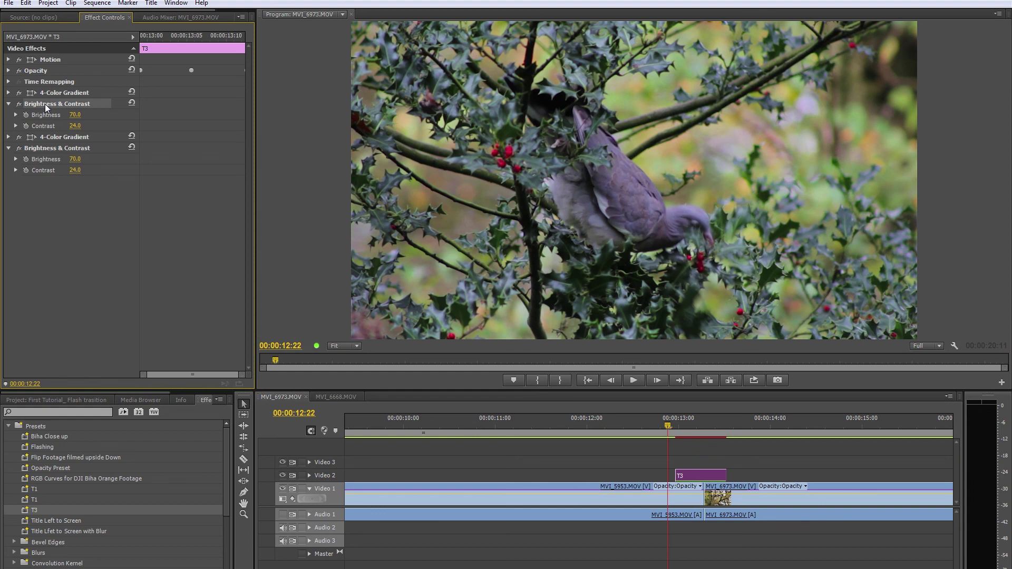
key(Delete)
click(52, 93)
key(Delete)
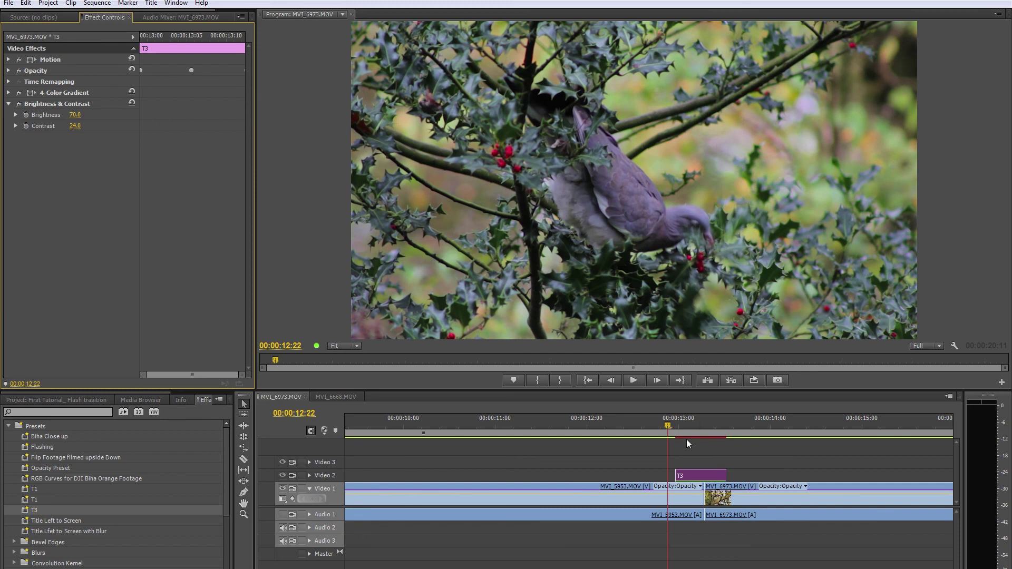
Replay from 00:00:12:22 to check the flash with a single set of effects across the second cut.
click(667, 429)
key(space)
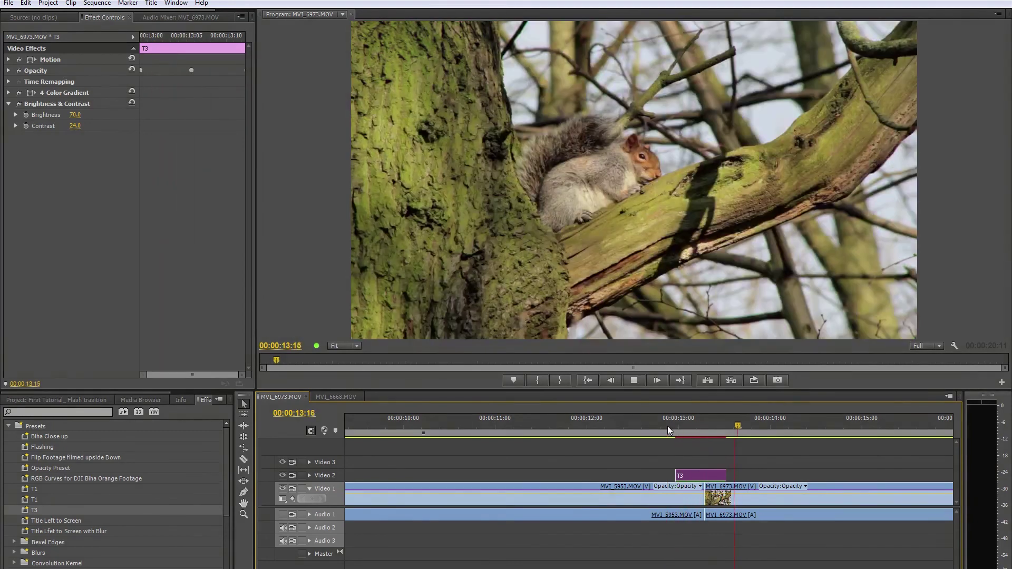
key(space)
key(space)
key(space)
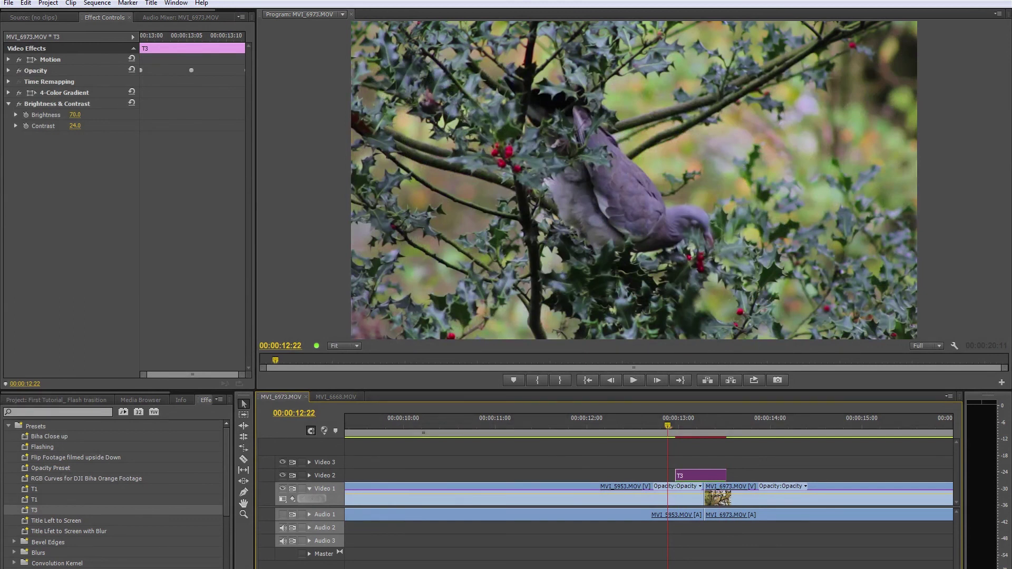
key(minus)
key(minus)
key(minus)
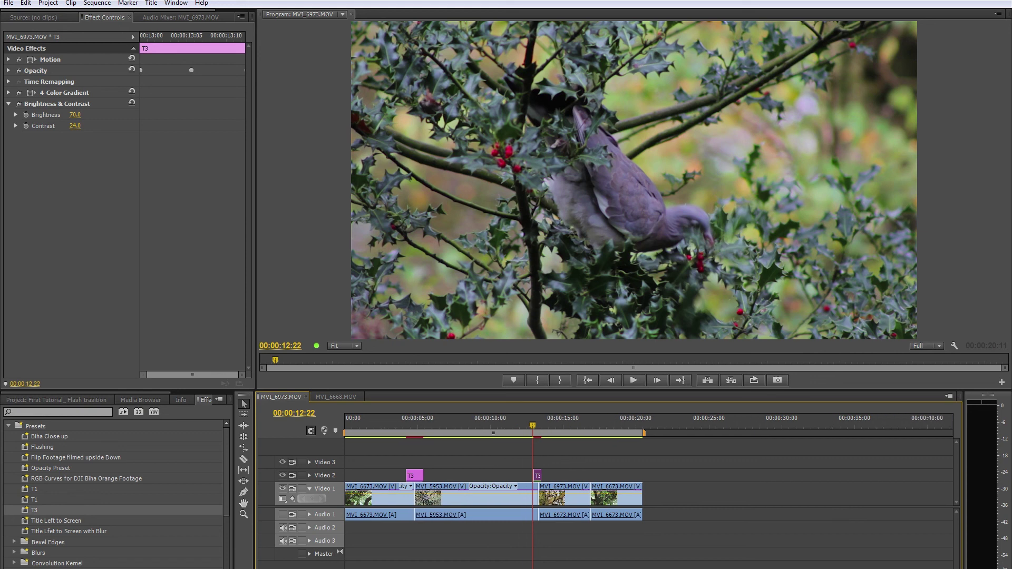
key(equal)
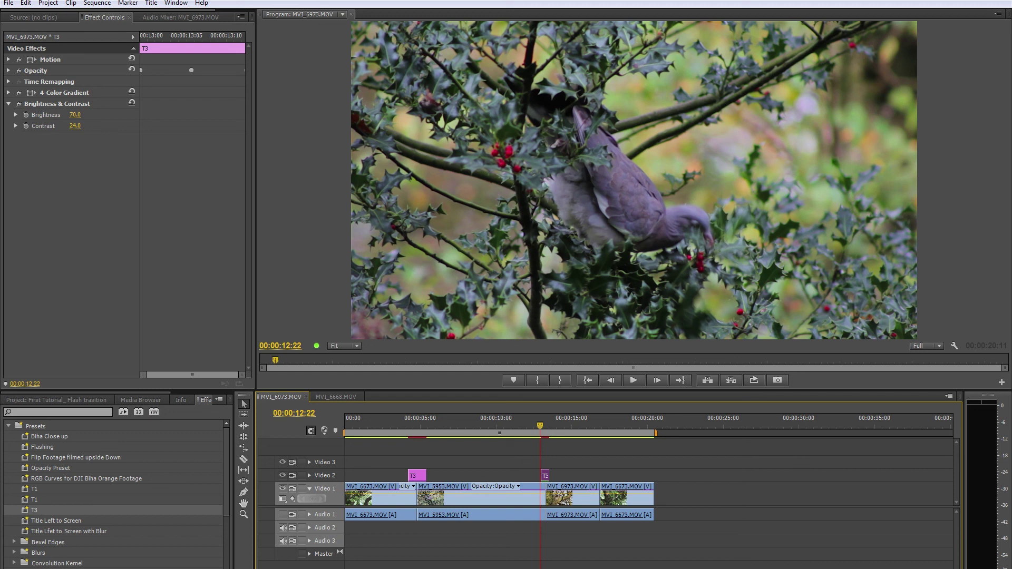
key(minus)
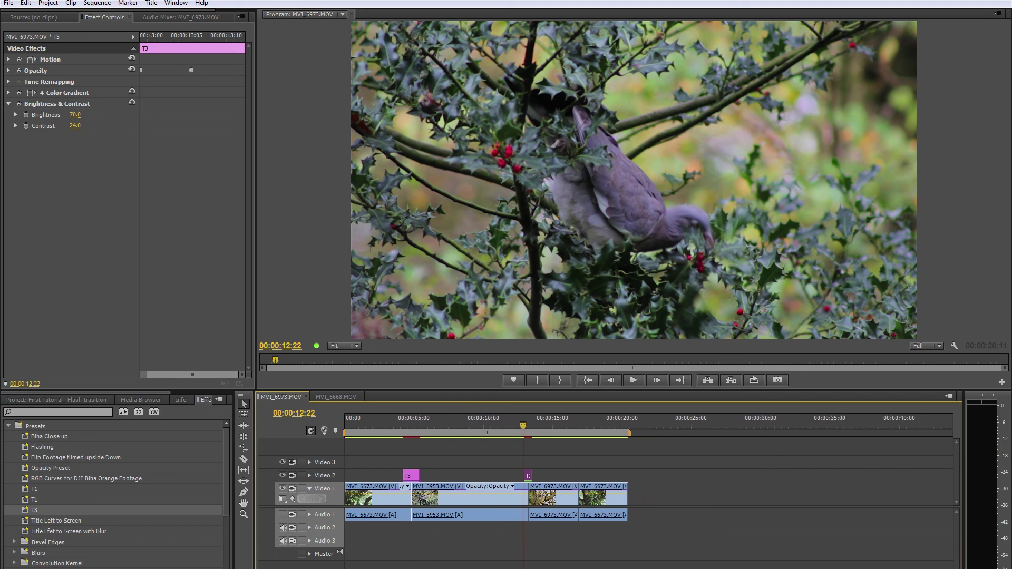